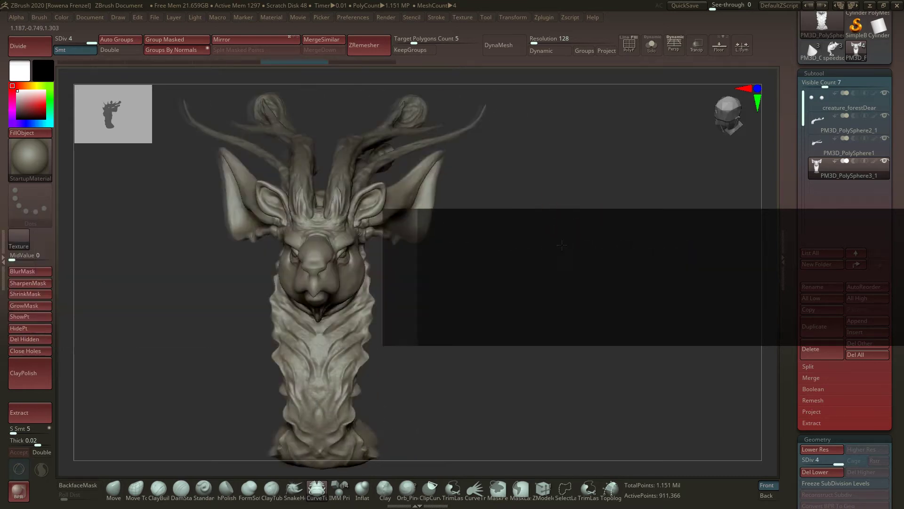
Select the CurveTube brush for adding horn tubes to the creature bust.
left_click_drag(562, 245, 522, 242)
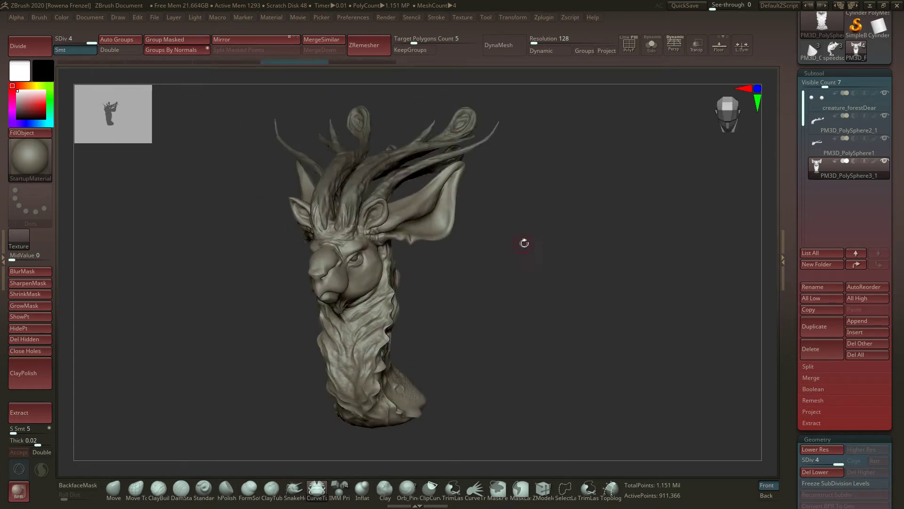
left_click_drag(514, 252, 537, 241)
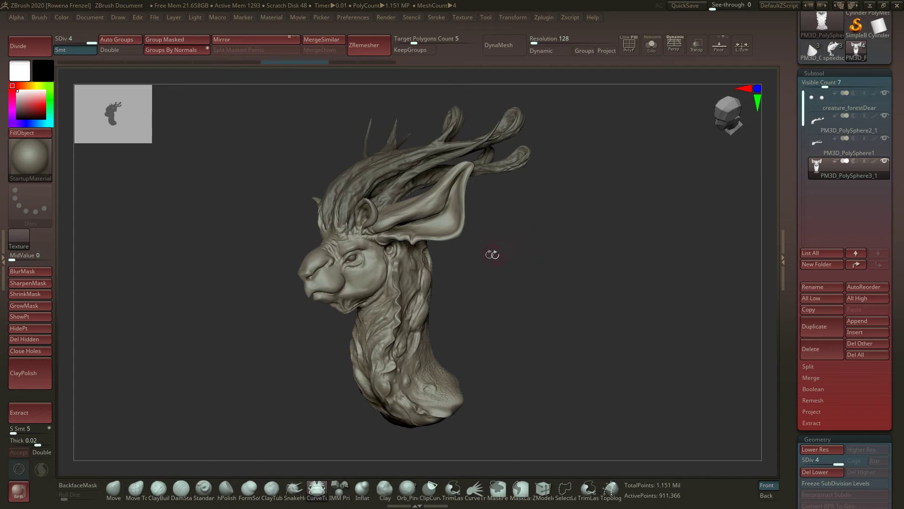
left_click_drag(512, 241, 491, 250)
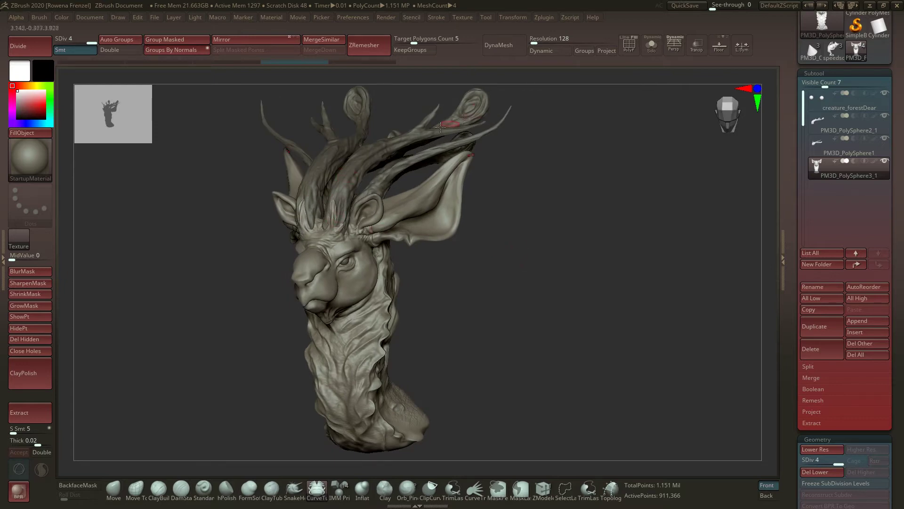
left_click_drag(519, 272, 593, 264)
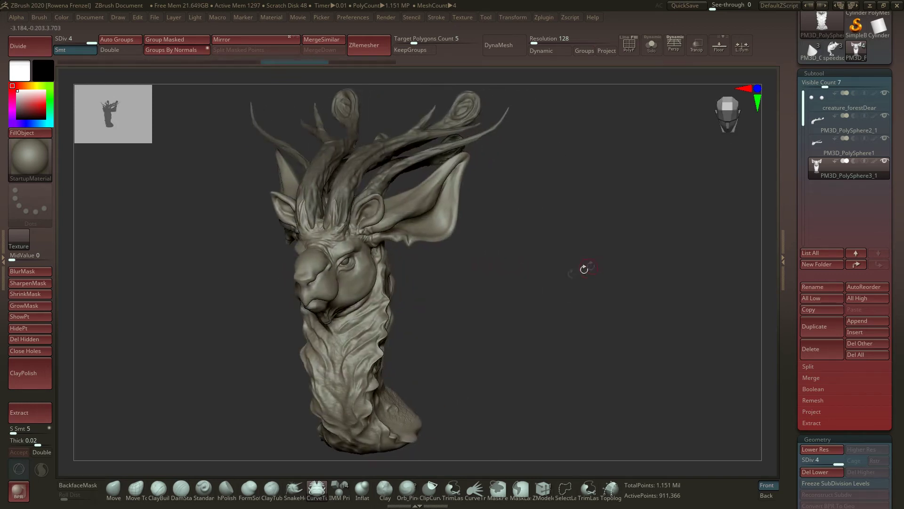
left_click(319, 494)
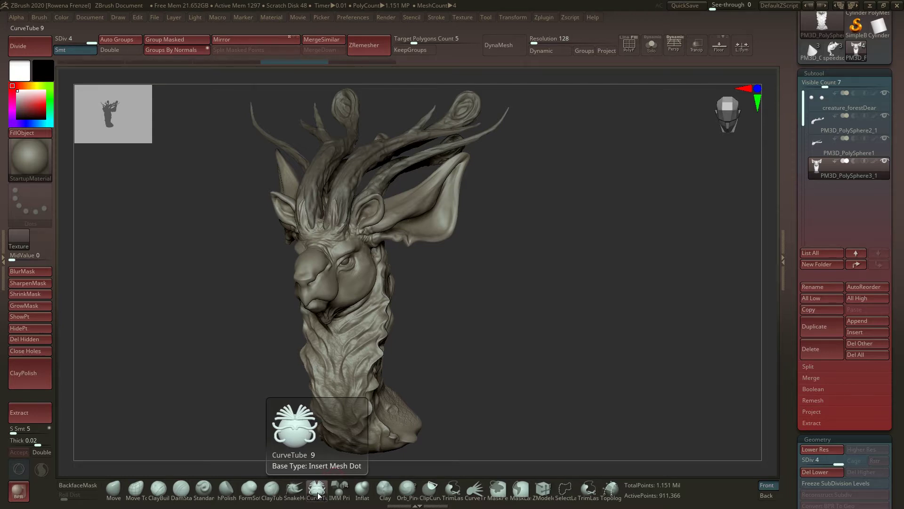
left_click_drag(547, 238, 390, 210)
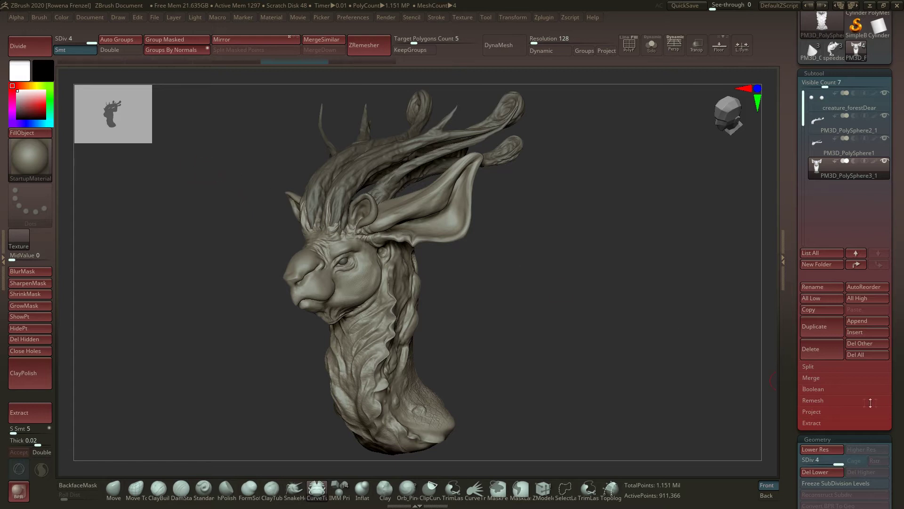
Try deleting the lower subdivision levels of the head subtool and undo the deletion.
scroll(836, 439, "down", 1)
left_click(836, 440)
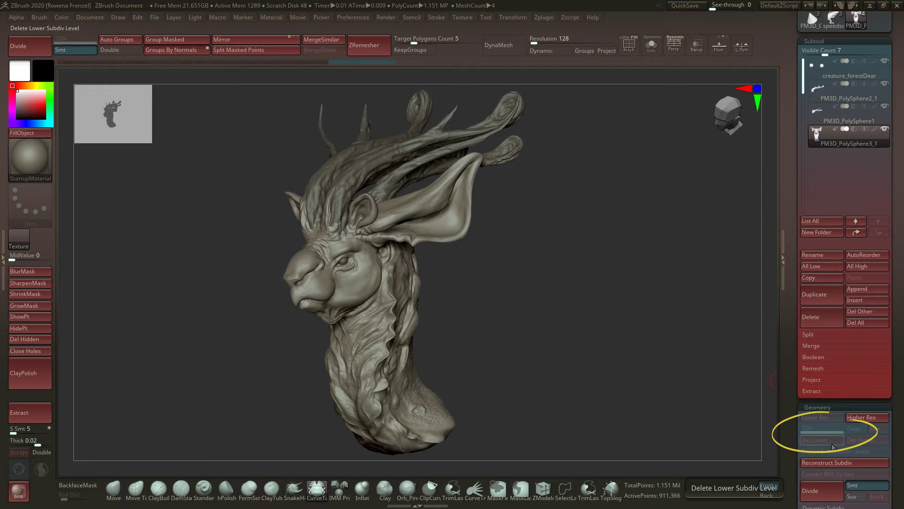
key("ctrl+z")
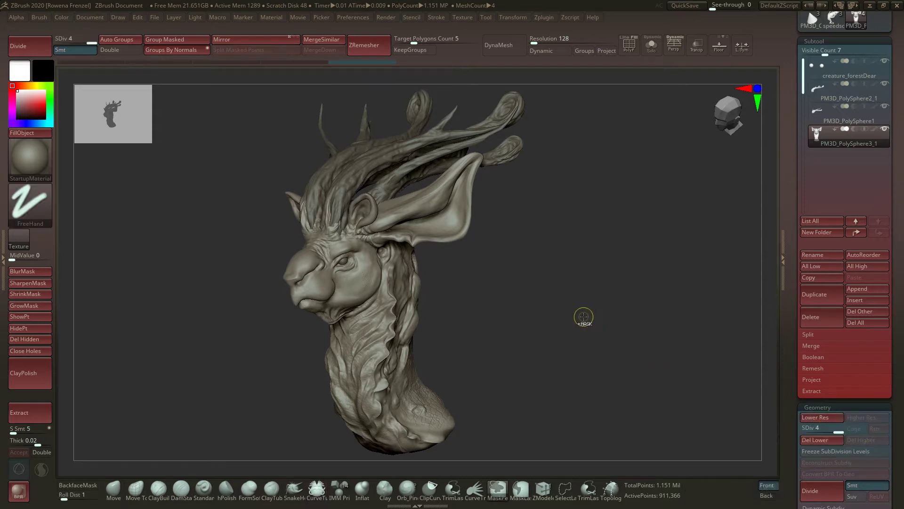
Duplicate the head subtool and delete the copy's lower subdivision levels.
scroll(847, 302, "down", 4)
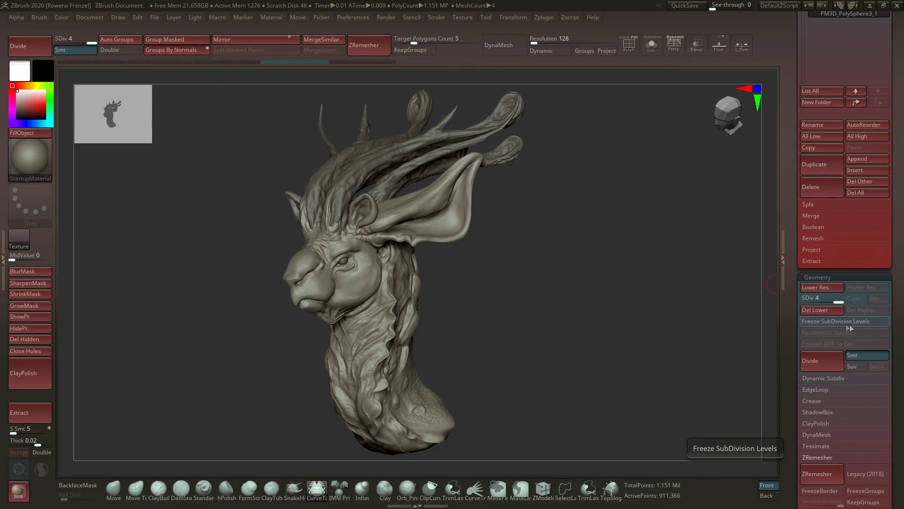
left_click_drag(898, 242, 897, 315)
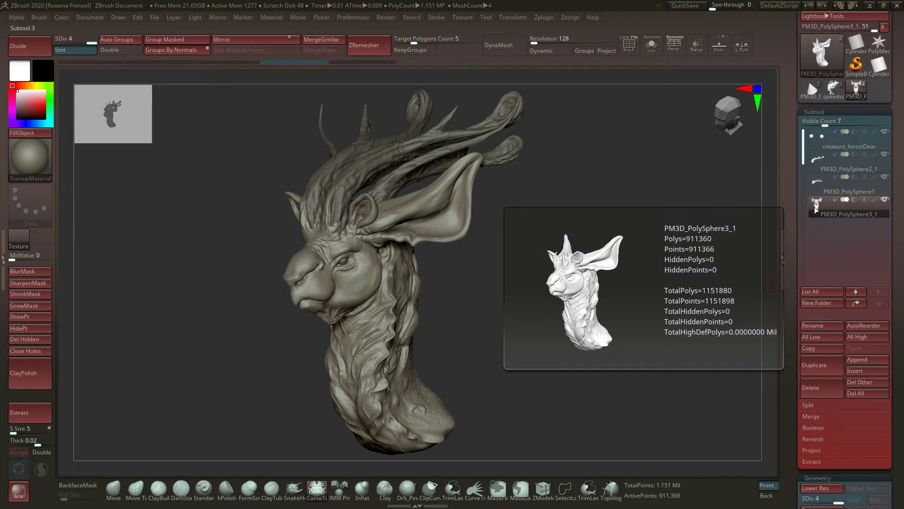
left_click(818, 371)
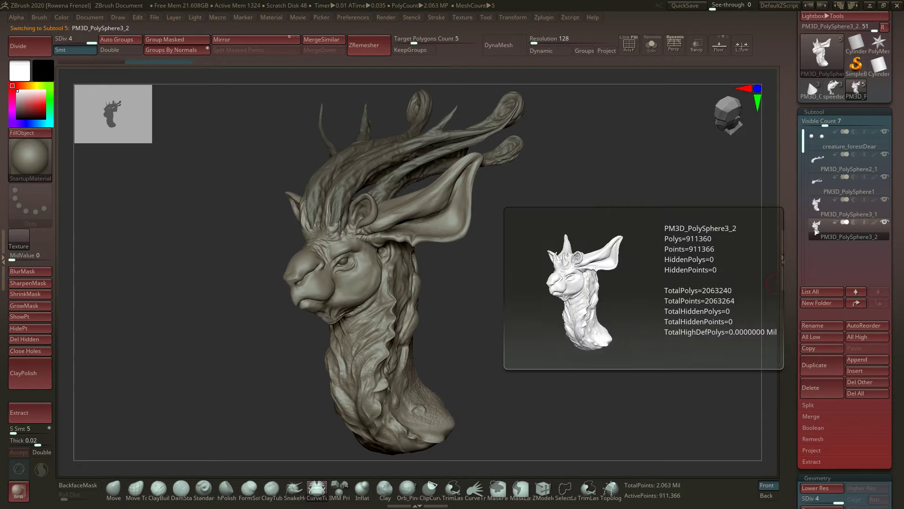
scroll(900, 338, "down", 3)
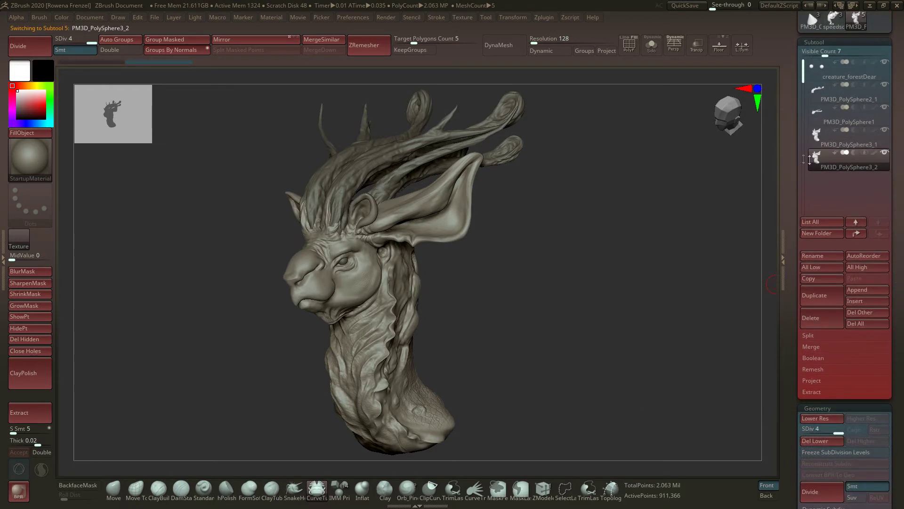
mouse_move(817, 168)
left_click(813, 441)
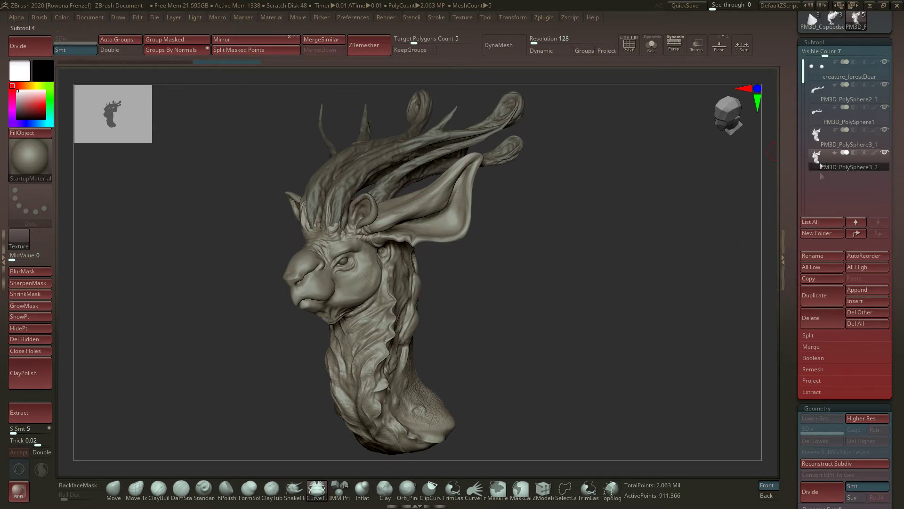
Delete the duplicated head subtool PM3D_PolySphere3_2 and confirm its removal.
left_click(821, 323)
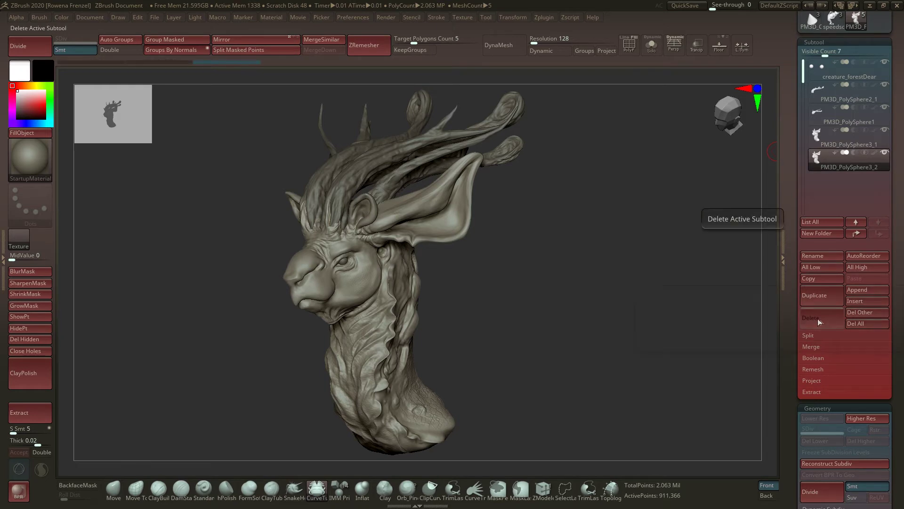
left_click(735, 340)
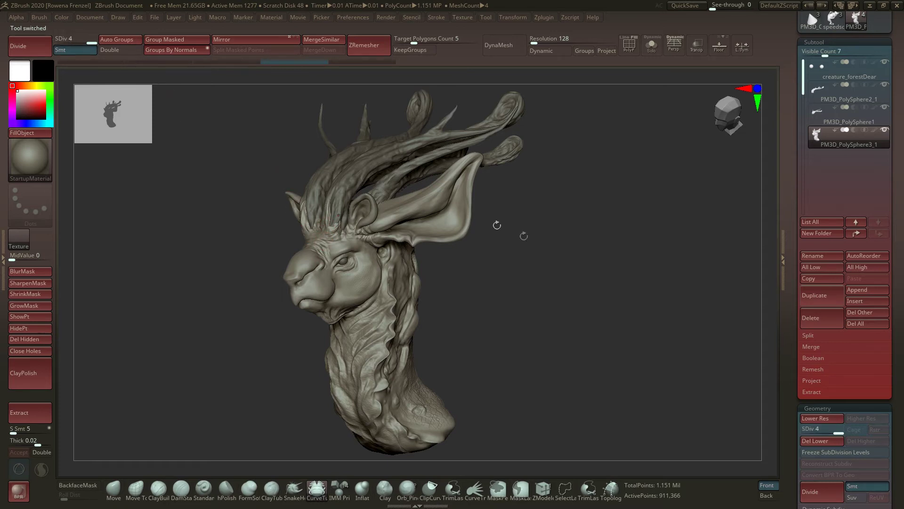
left_click_drag(545, 242, 521, 259)
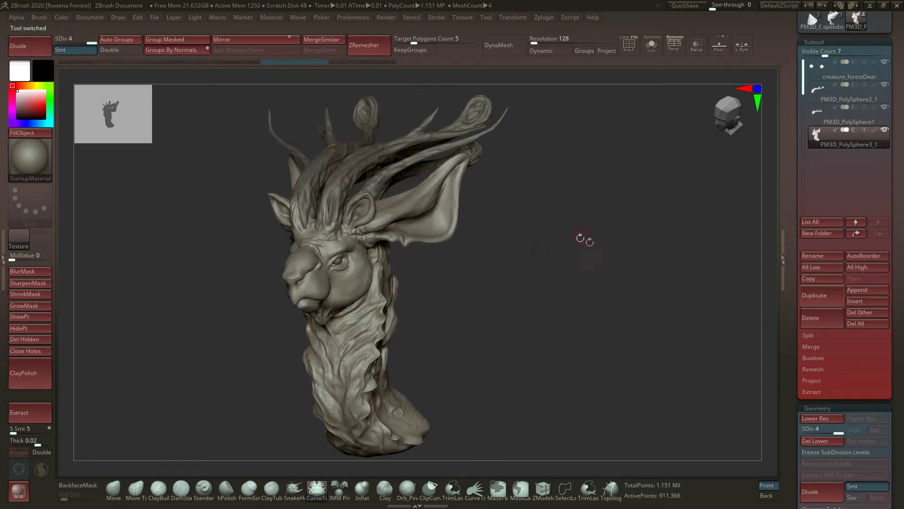
mouse_move(527, 256)
left_mouse_down()
mouse_move(529, 244)
mouse_move(538, 255)
left_mouse_up()
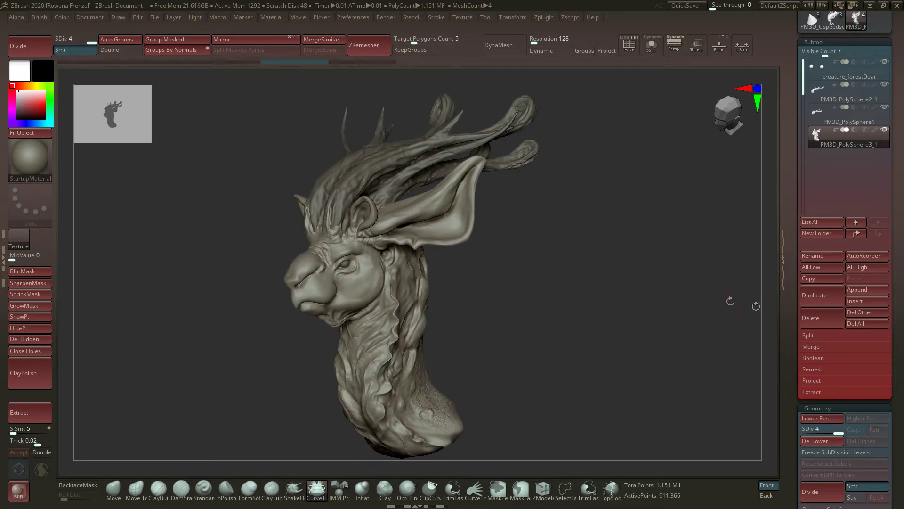
Remove the lower subdivision levels from the original head subtool.
left_click_drag(893, 339, 893, 255)
key("shift+d")
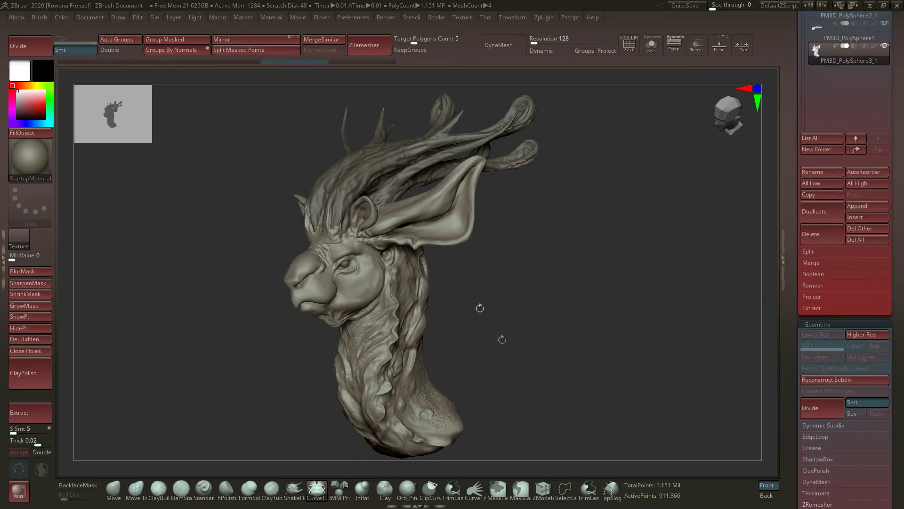
mouse_move(515, 233)
left_mouse_down()
mouse_move(521, 253)
mouse_move(492, 258)
mouse_move(529, 246)
mouse_move(508, 268)
mouse_move(572, 266)
left_mouse_up()
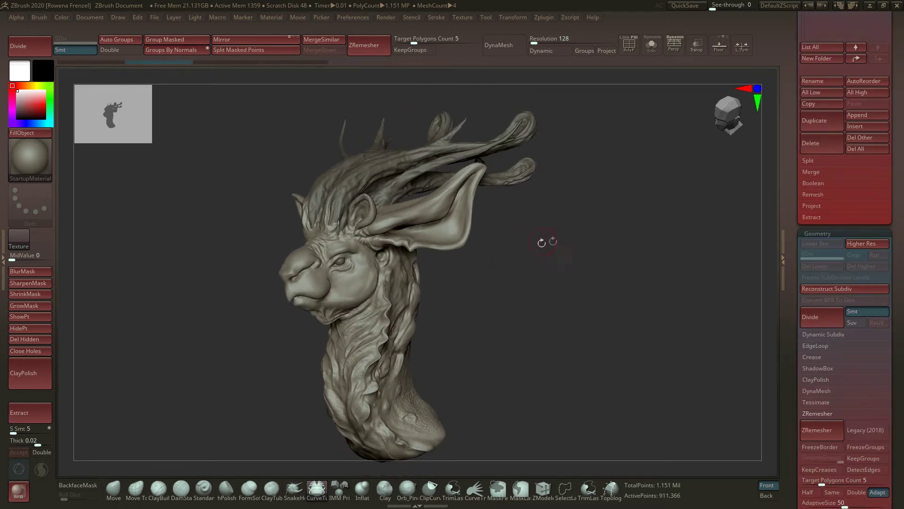
Hide the two antler subtools PM3D_PolySphere2_1 and PM3D_PolySphere1 so only the head and eyes remain.
scroll(889, 178, "up", 5)
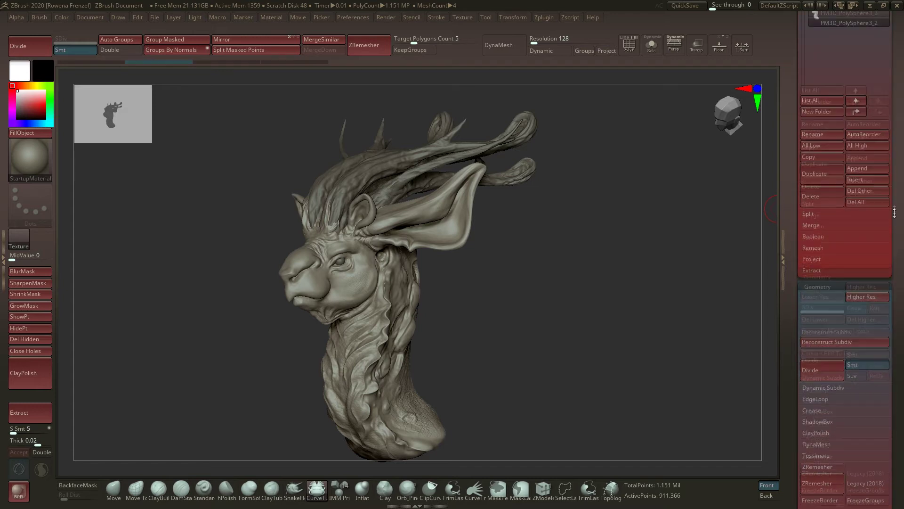
left_click(885, 158)
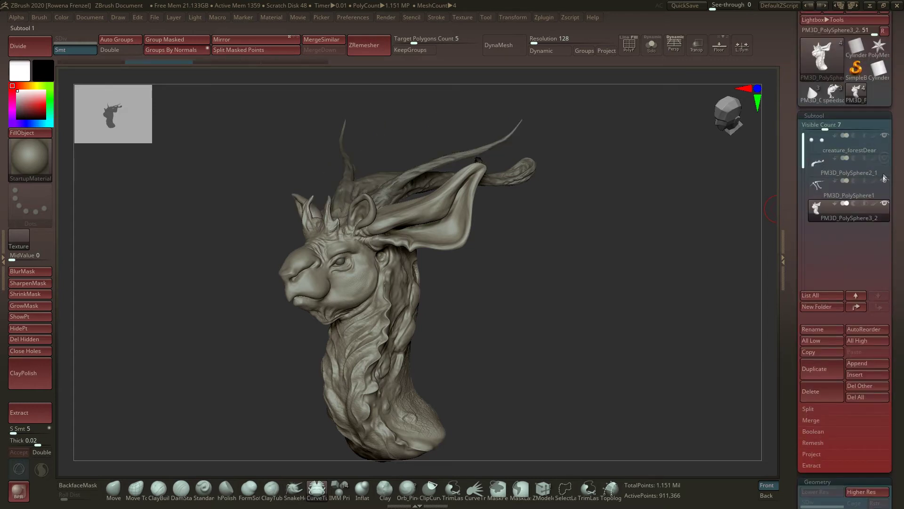
left_click(885, 181)
left_click_drag(591, 239, 519, 258, "alt")
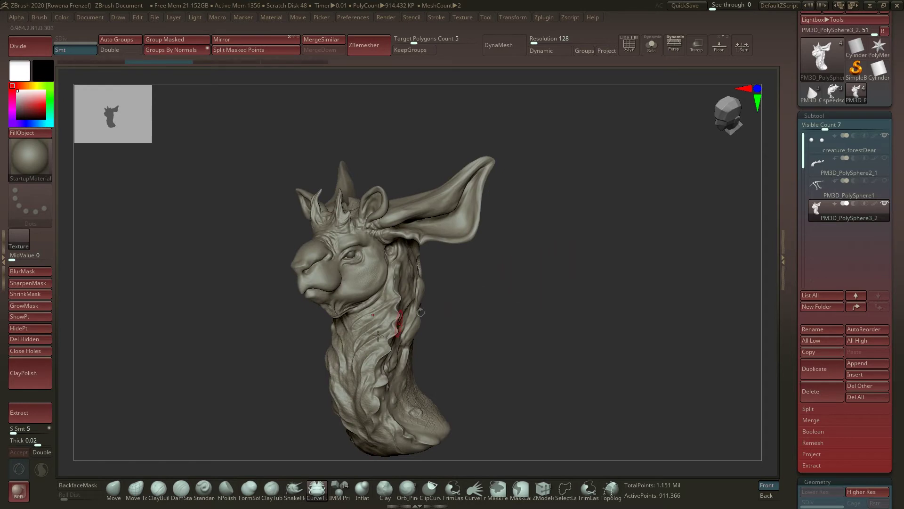
Try mirrored curling horn tubes from the top of the head with the CurveTube brush and undo them.
left_click(317, 492)
left_click_drag(372, 204, 479, 206)
left_click_drag(593, 202, 589, 201)
left_click_drag(531, 307, 526, 256, "shift")
left_click_drag(537, 293, 539, 285)
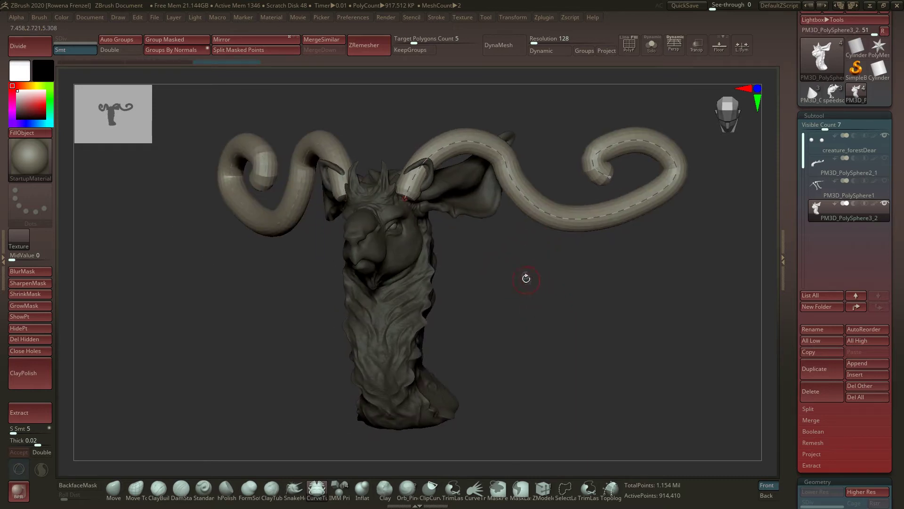
key("ctrl+z")
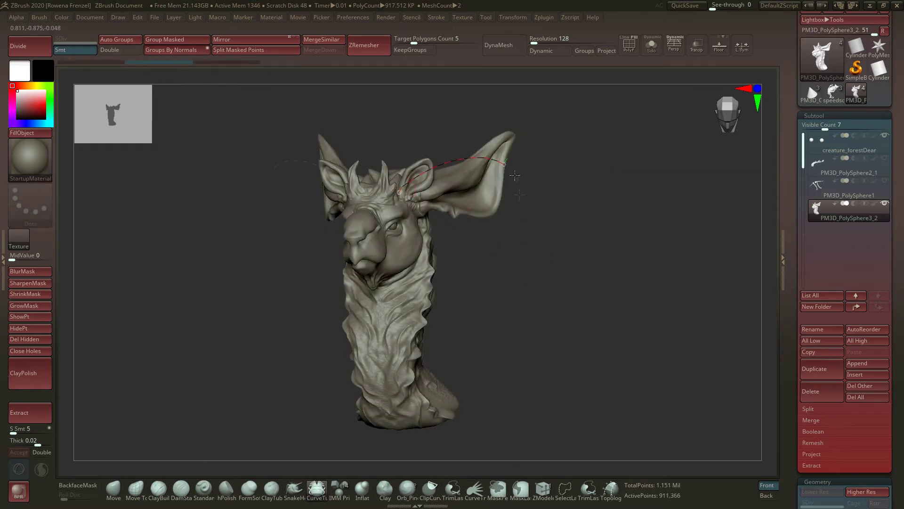
key("ctrl+shift+z")
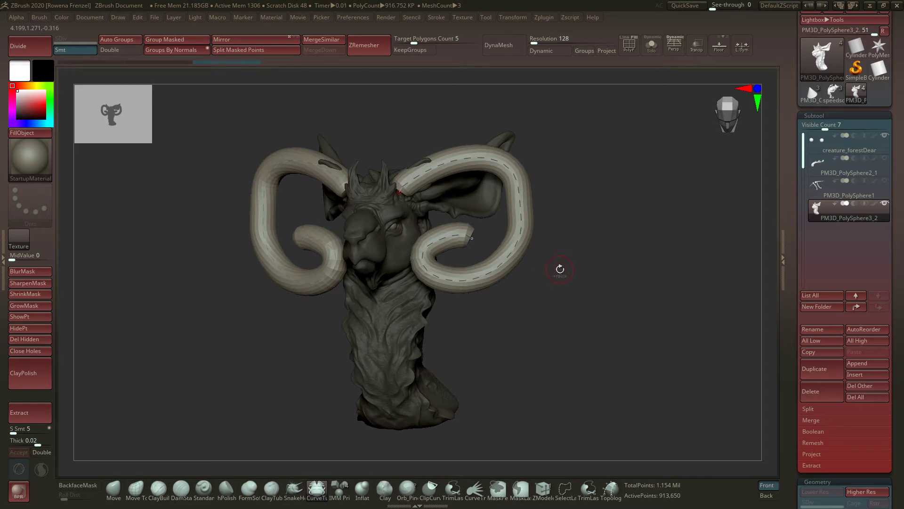
key("ctrl+z")
Try a thick outward-curling horn tube with a larger draw size and undo it.
key("space")
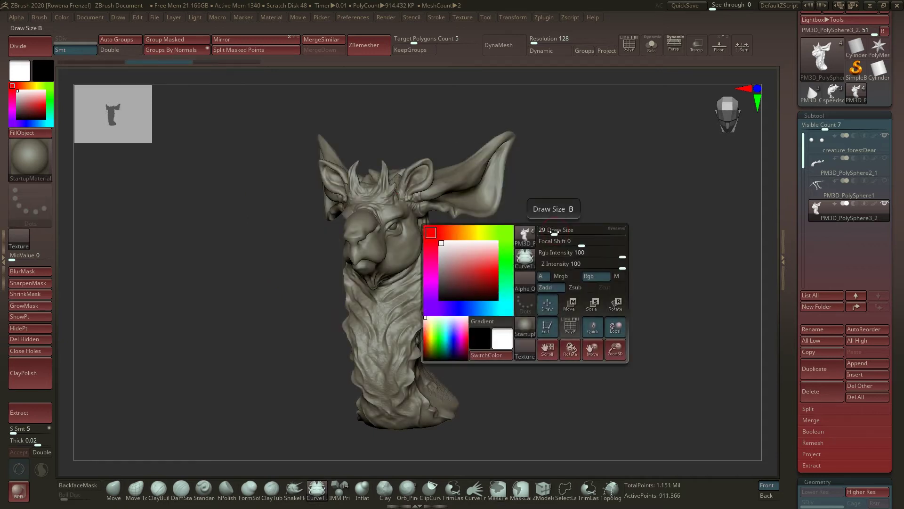
left_click(554, 233)
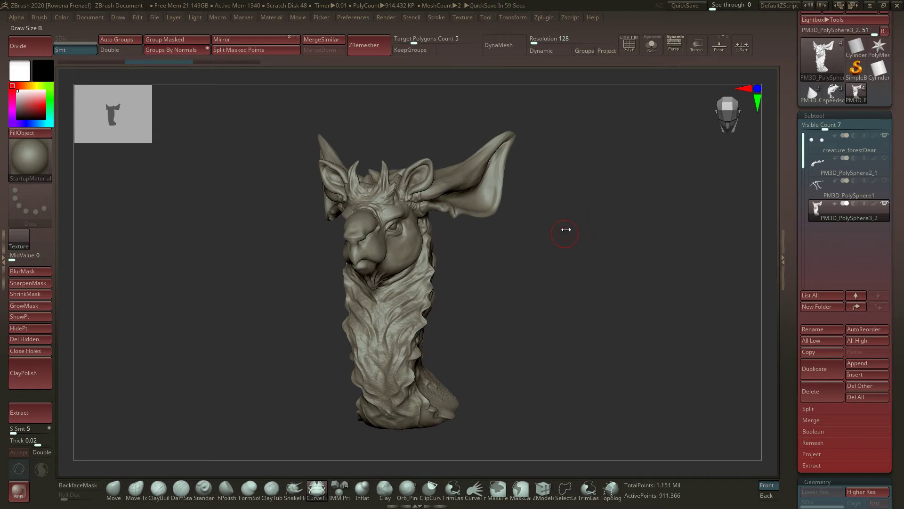
key("space")
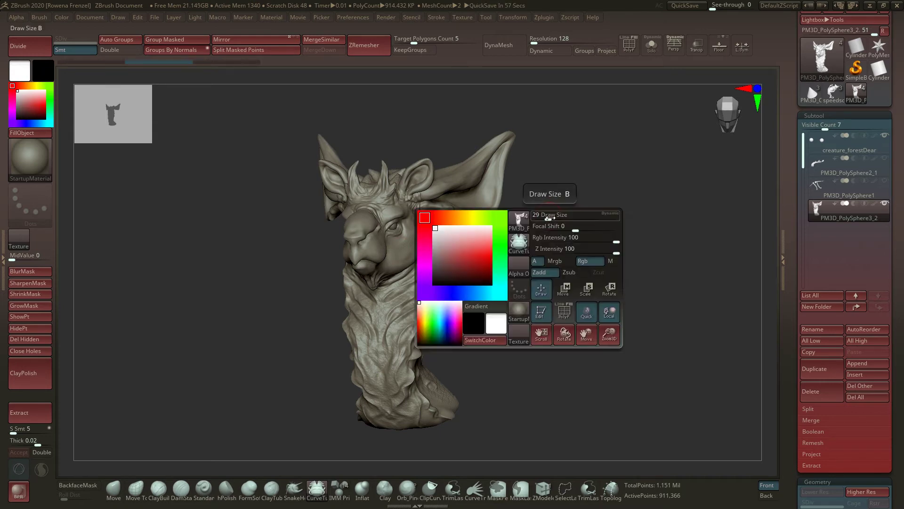
mouse_move(421, 154)
left_mouse_down()
mouse_move(622, 225)
mouse_move(641, 147)
mouse_move(619, 148)
left_mouse_up()
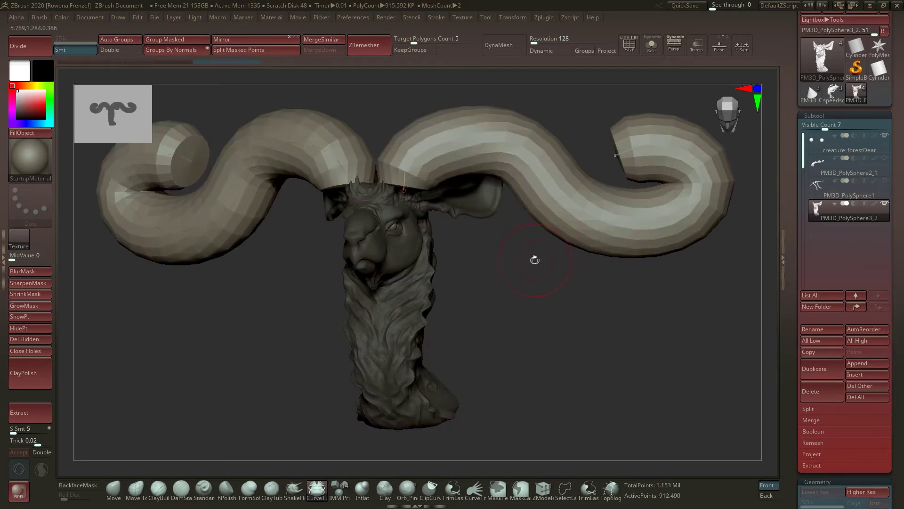
key("ctrl+z")
Try a thin outward-curling horn tube with a smaller draw size and undo it.
key("space")
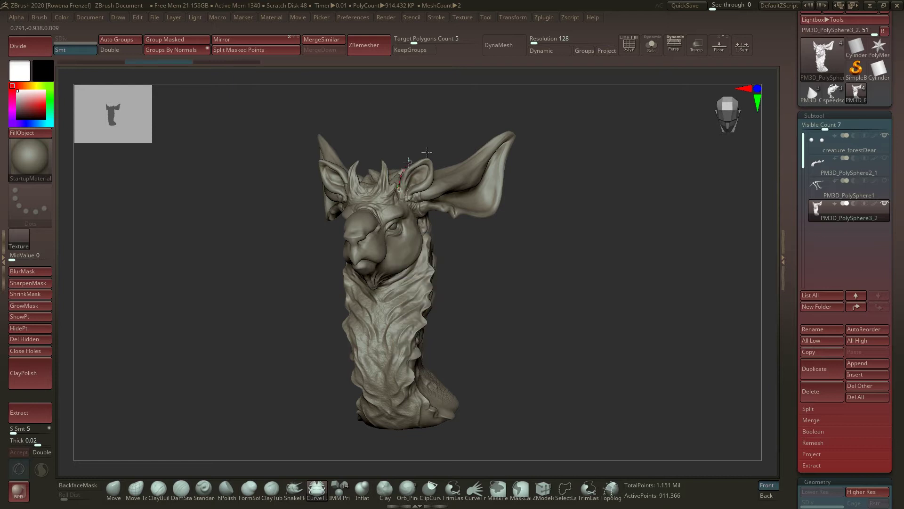
left_click_drag(596, 149, 589, 150)
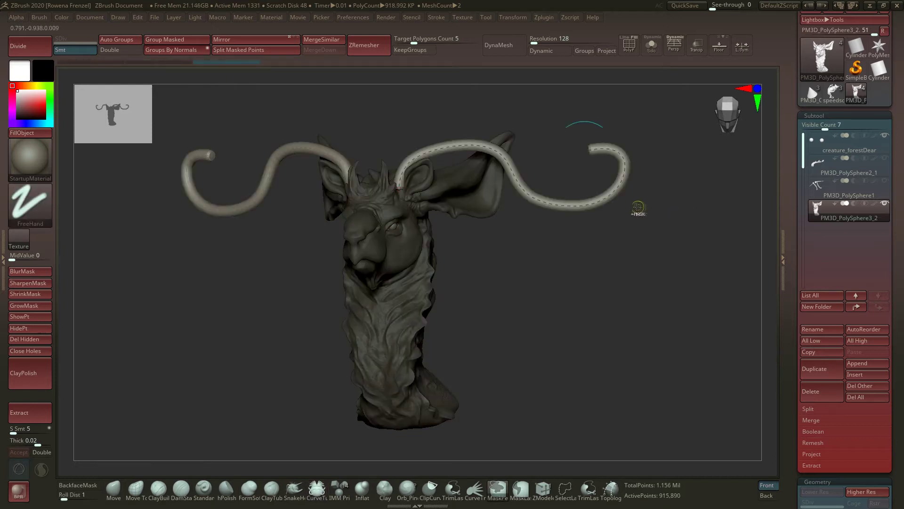
key("ctrl+z")
Try short CurveTube strokes above the eye and from the cheek past the neck, and undo them.
left_click_drag(521, 216, 483, 195)
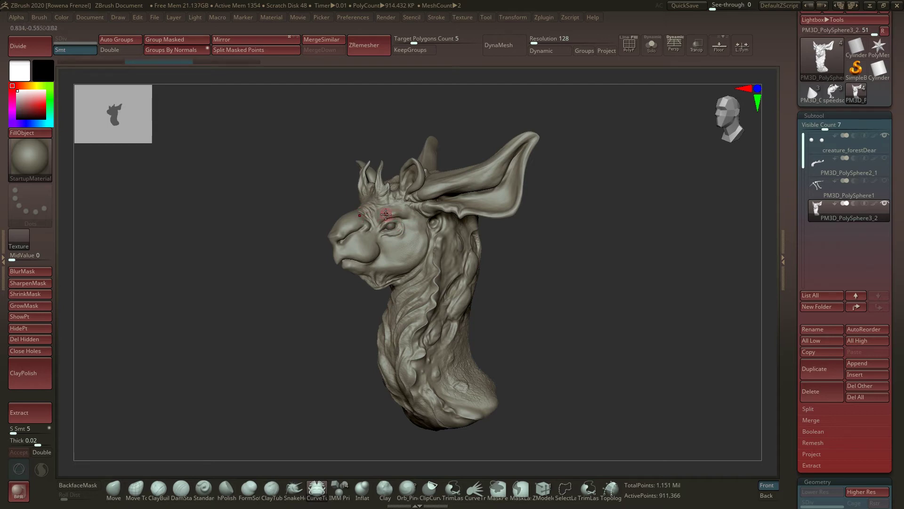
left_click_drag(405, 189, 407, 190)
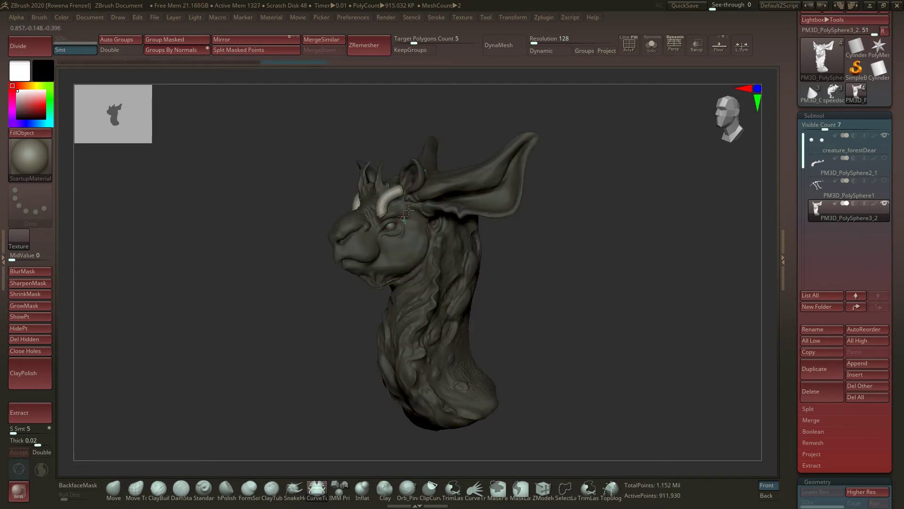
left_click_drag(523, 287, 526, 284)
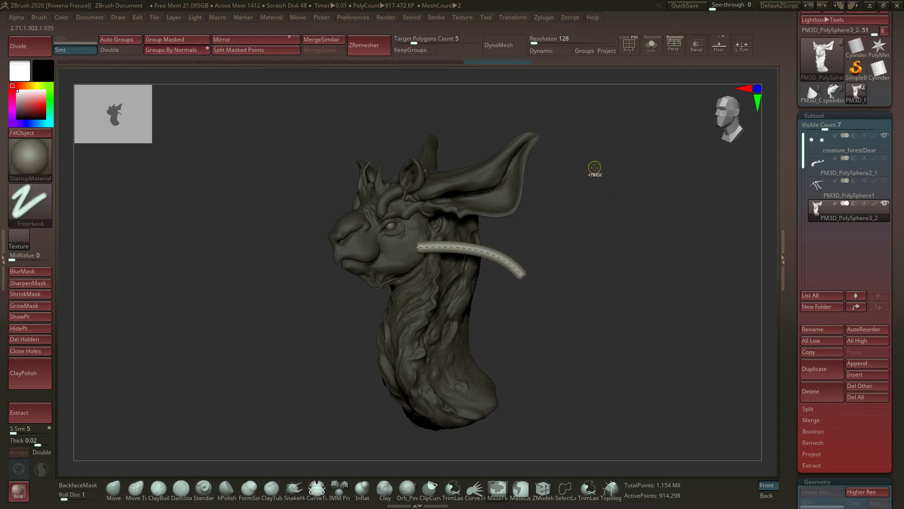
key("ctrl+z")
Try thick mirrored horn tubes that curl inward at their ends from the top of the head, and undo them.
left_click_drag(586, 172, 418, 202)
key("space")
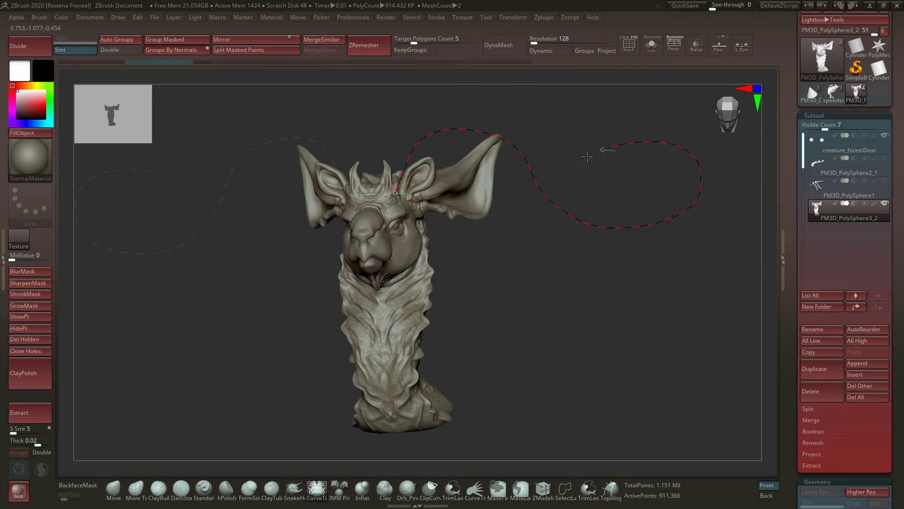
left_click_drag(588, 156, 629, 188)
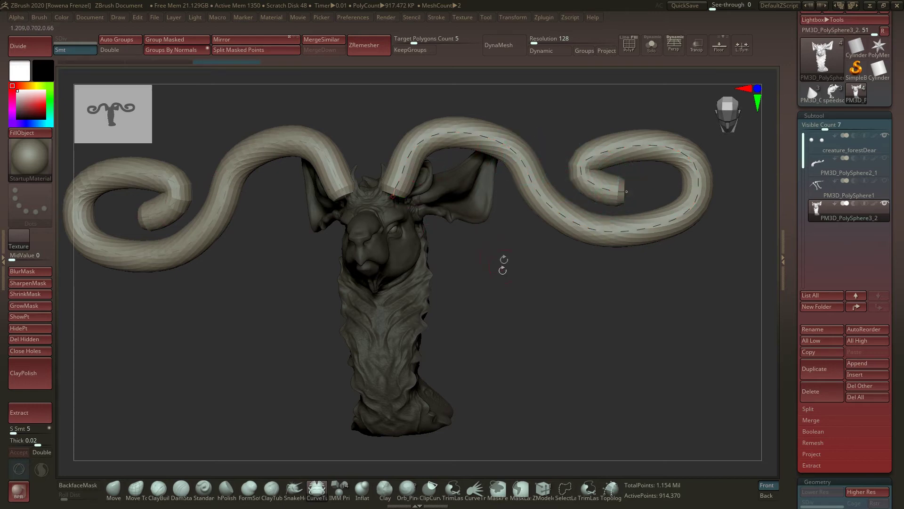
left_click_drag(546, 283, 536, 290)
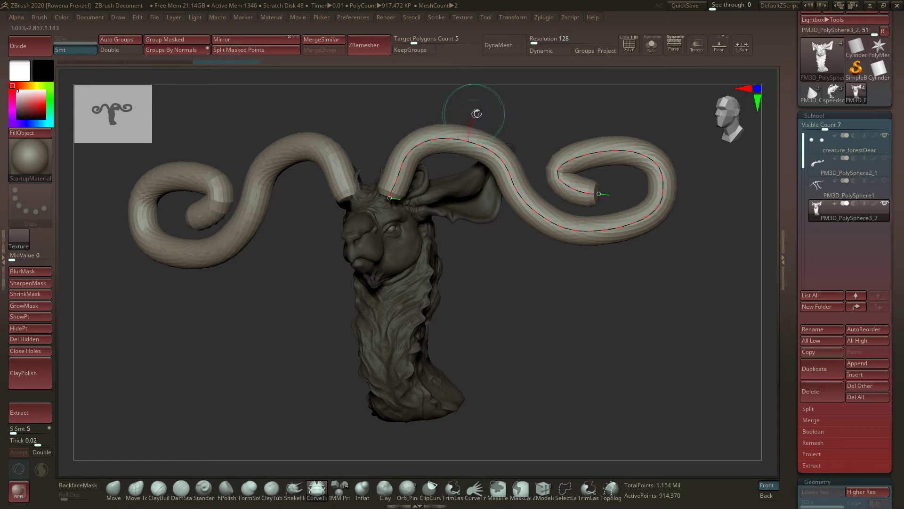
key("ctrl")
left_click(480, 222, "ctrl+shift")
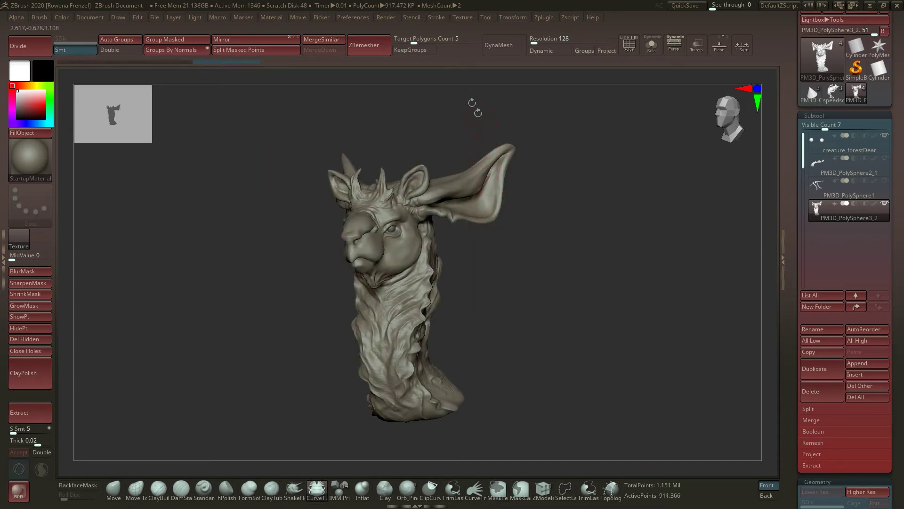
Enable Size in the curve modifiers and reshape the curve falloff to descend from a high start to about 0.16 at the end.
left_click(436, 18)
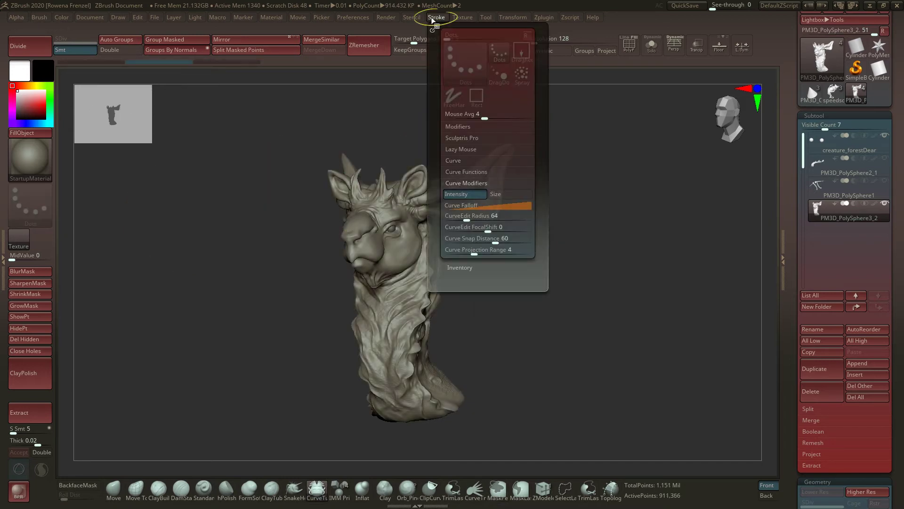
left_click(451, 183)
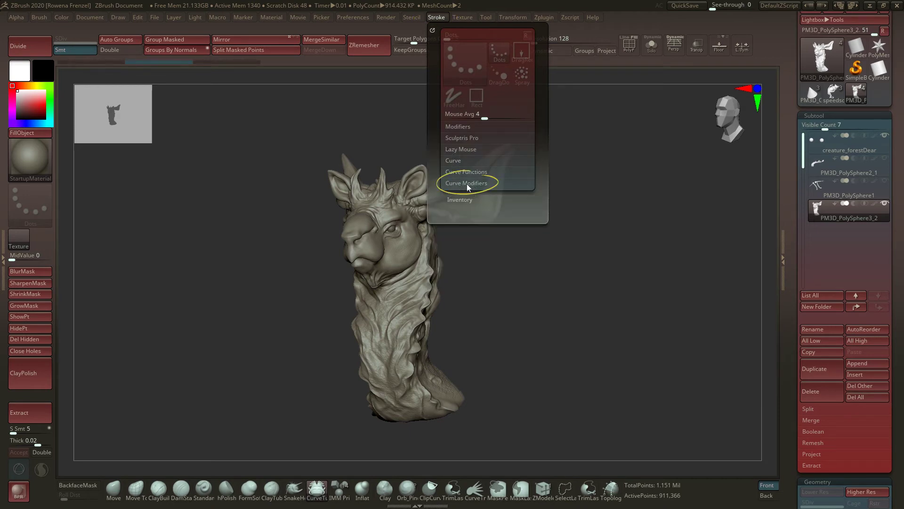
left_click(461, 185)
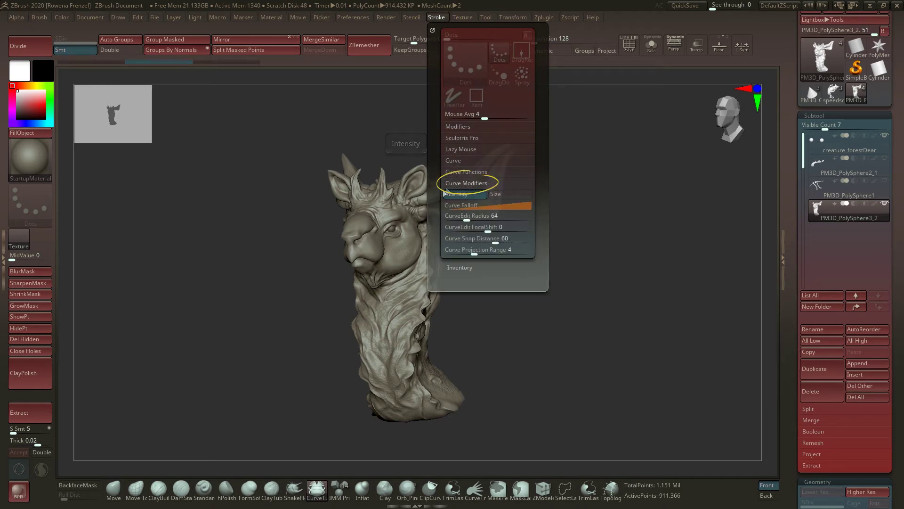
left_click(504, 196)
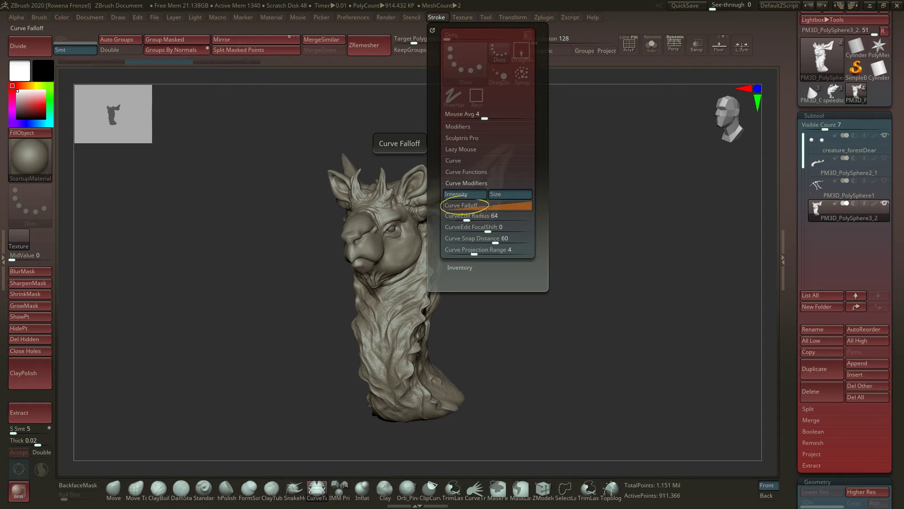
left_click(485, 205)
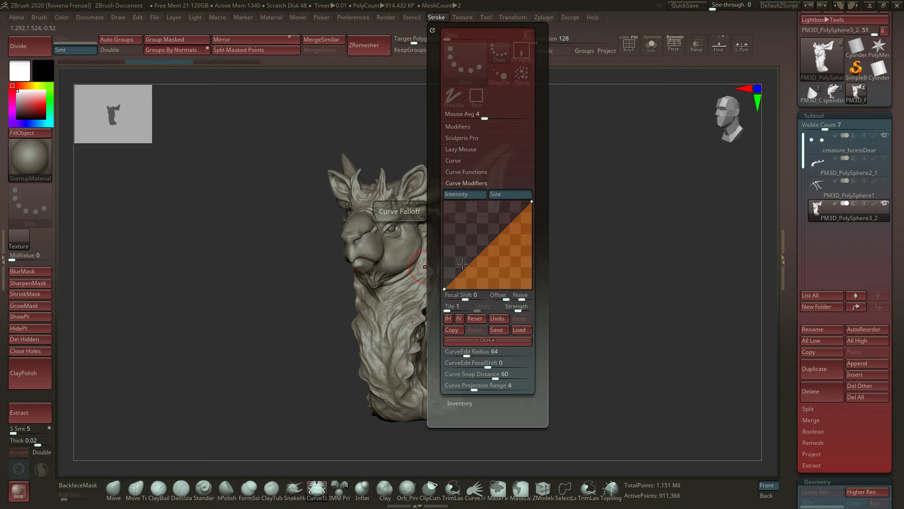
left_click_drag(444, 285, 444, 228)
left_click_drag(531, 202, 527, 274)
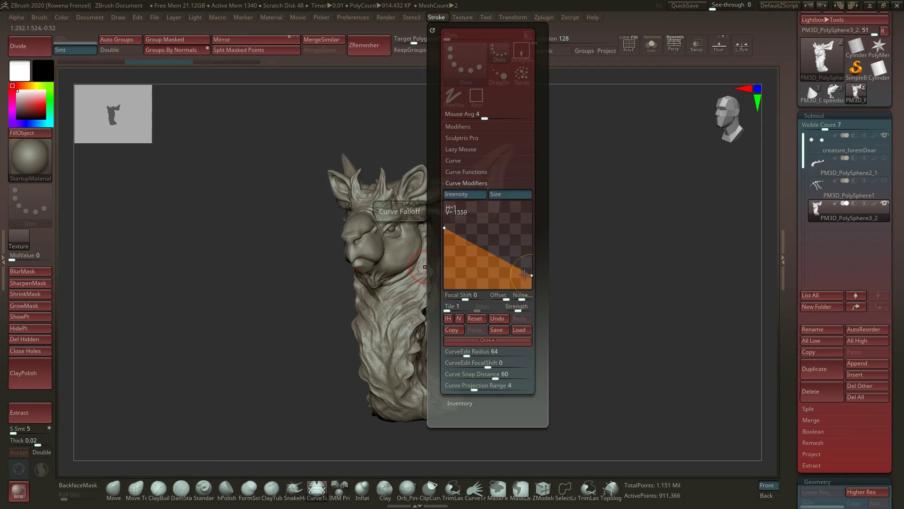
Draw long tapering, curling mirrored horns from the top of the head, shift their bases inward, and finalize the curve.
left_click_drag(572, 197, 542, 203)
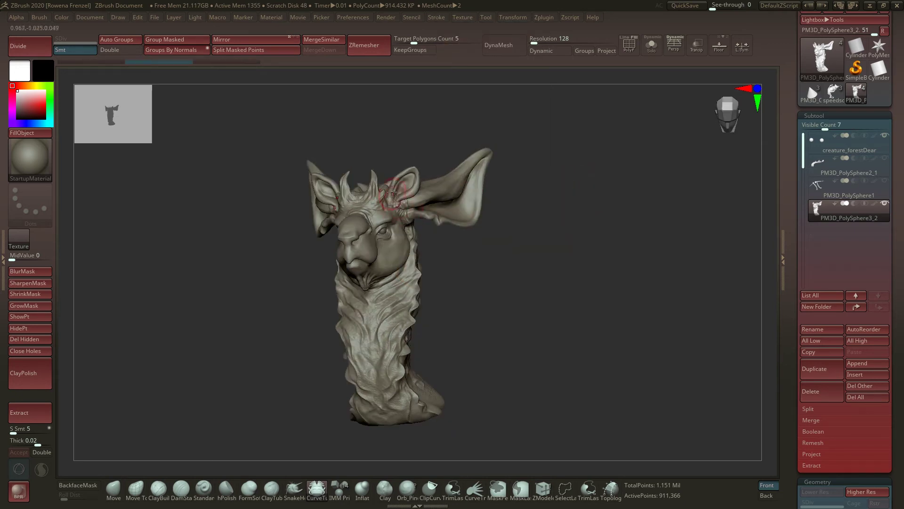
left_click_drag(627, 159, 569, 165)
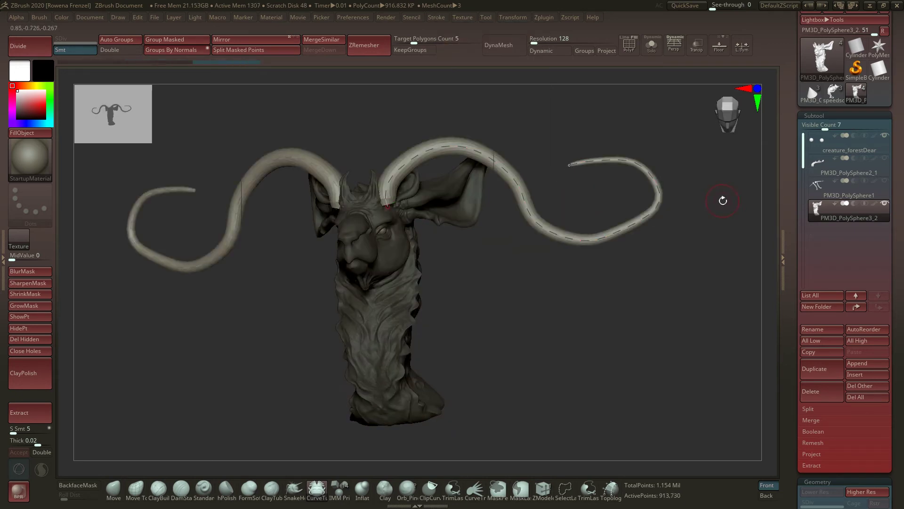
mouse_move(692, 222)
left_mouse_down()
mouse_move(676, 225)
mouse_move(687, 226)
left_mouse_up()
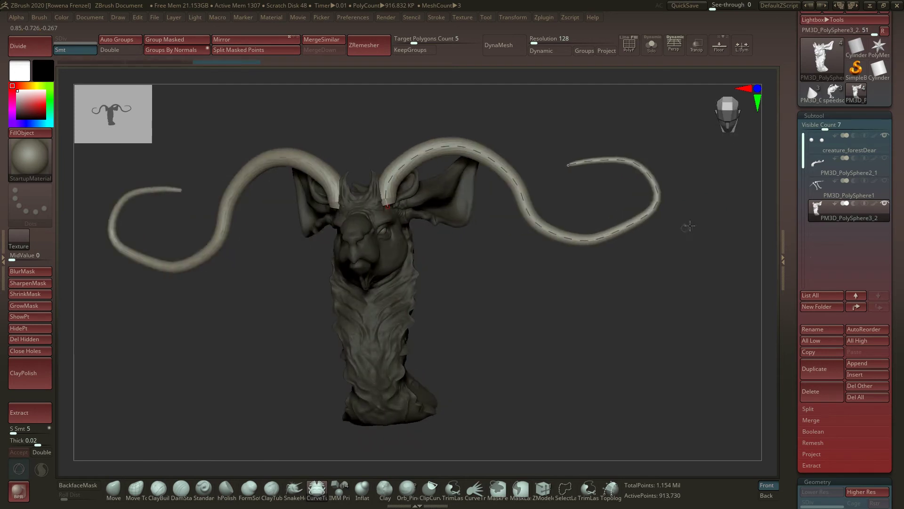
mouse_move(459, 254)
left_mouse_down()
mouse_move(466, 254)
mouse_move(447, 252)
left_mouse_up()
left_click_drag(387, 201, 381, 206)
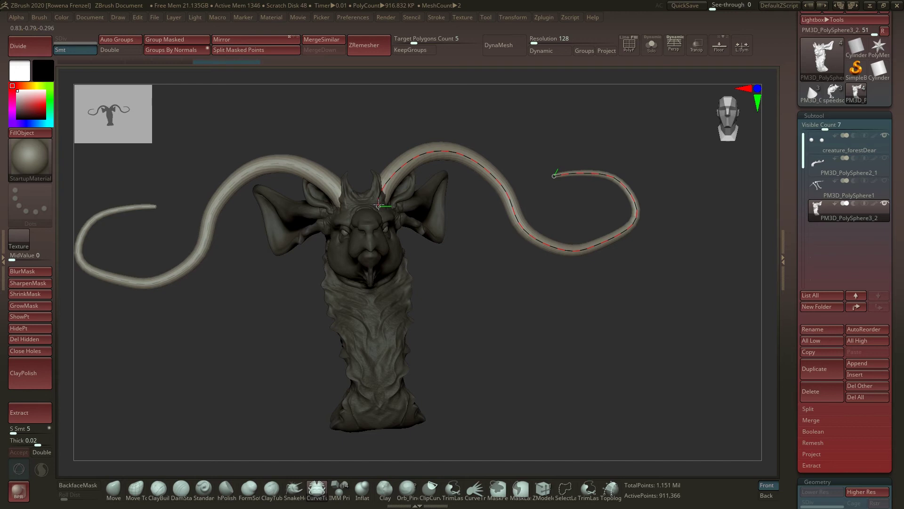
left_click_drag(472, 260, 460, 274)
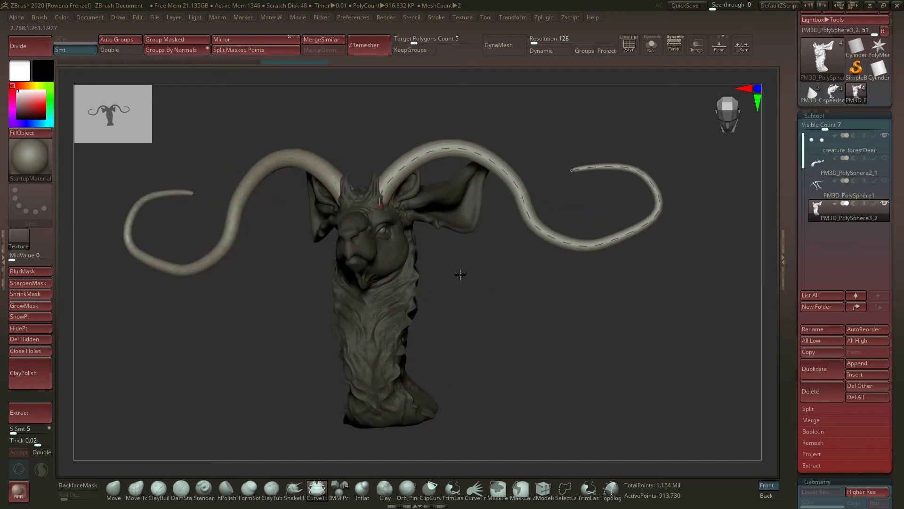
left_click_drag(517, 283, 483, 287)
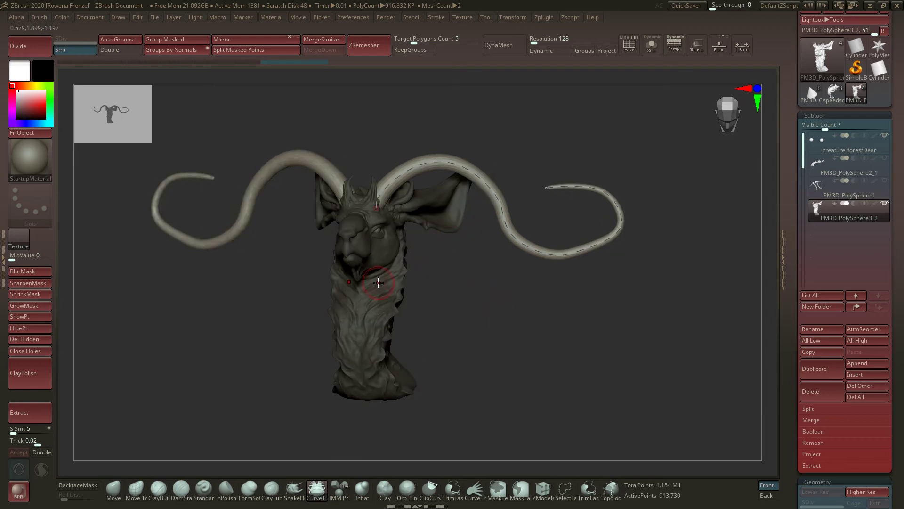
left_click(416, 298)
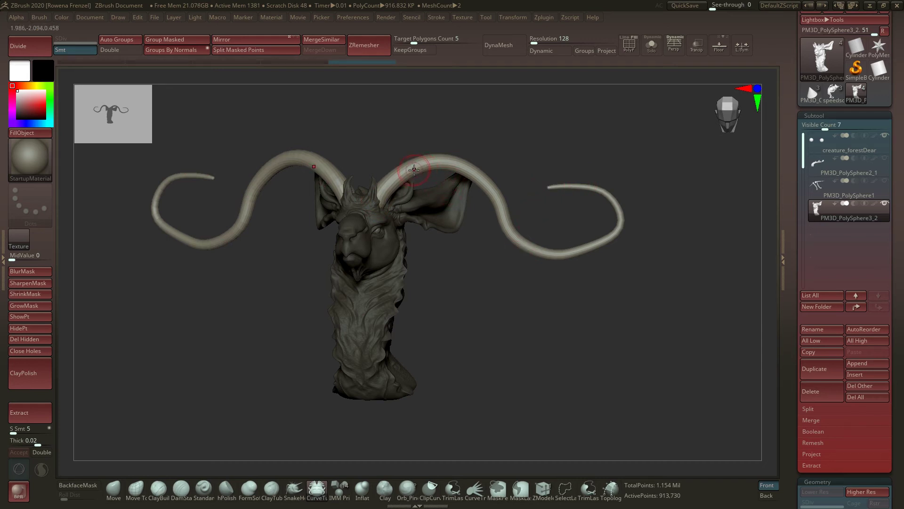
Add a short tapering branch curving down and outward from each main horn, and move its base inward onto the horn.
left_click_drag(459, 205, 459, 206)
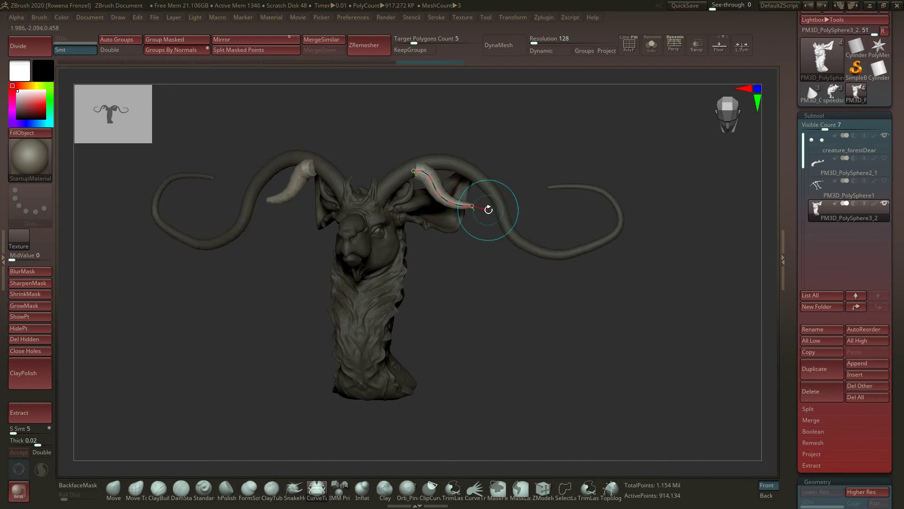
left_click_drag(440, 244, 440, 257)
left_click_drag(416, 170, 401, 170)
left_click_drag(442, 265, 427, 264)
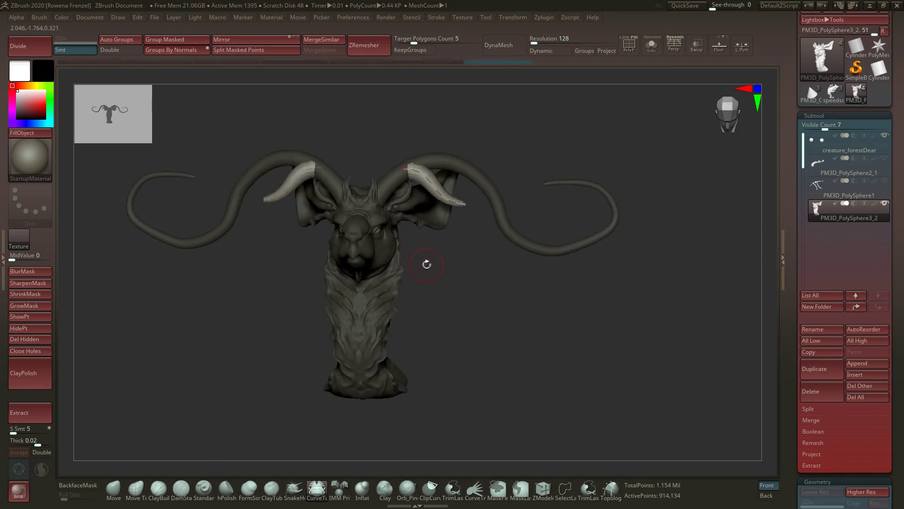
Add a long tapering branch that extends outward and curls up from the upper bend of each horn, and clear the mask.
left_click_drag(525, 151, 468, 168)
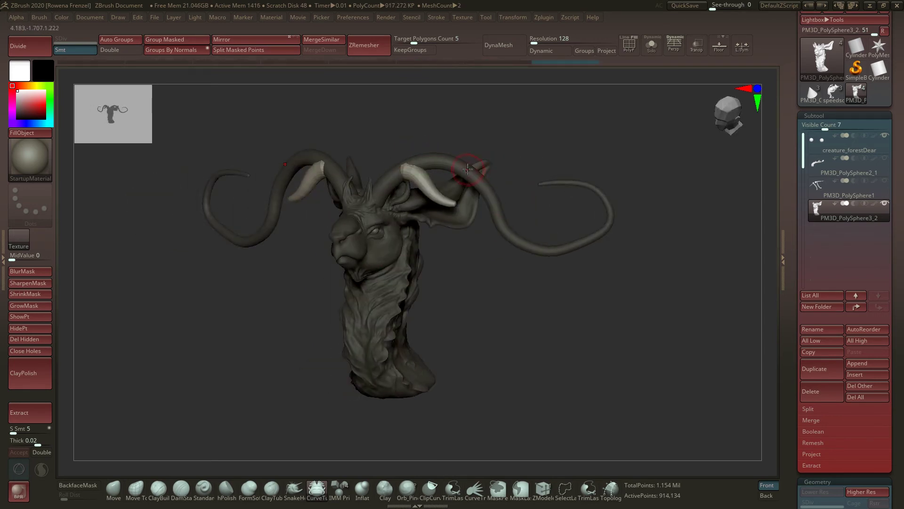
left_click_drag(554, 125, 547, 136)
left_click_drag(453, 125, 523, 134)
left_click_drag(467, 168, 455, 170)
left_click_drag(618, 148, 399, 273)
left_click_drag(459, 284, 448, 270)
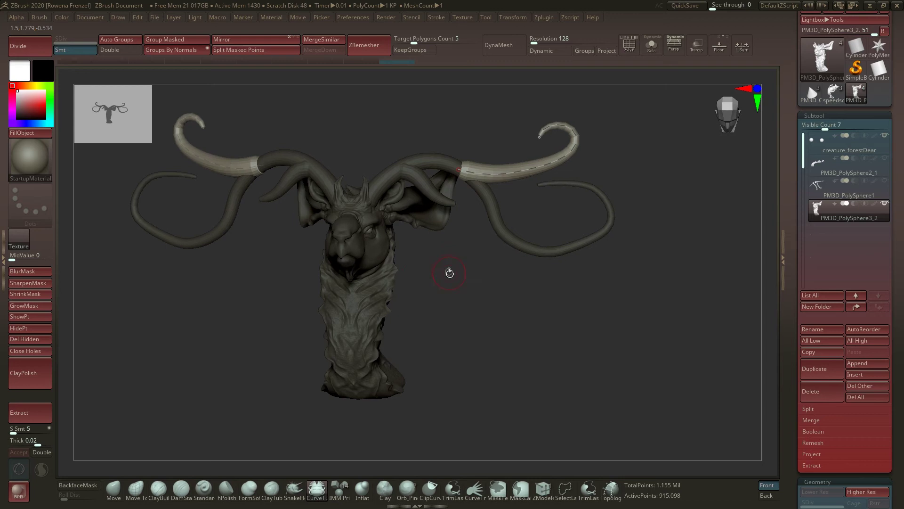
left_click_drag(505, 282, 444, 257)
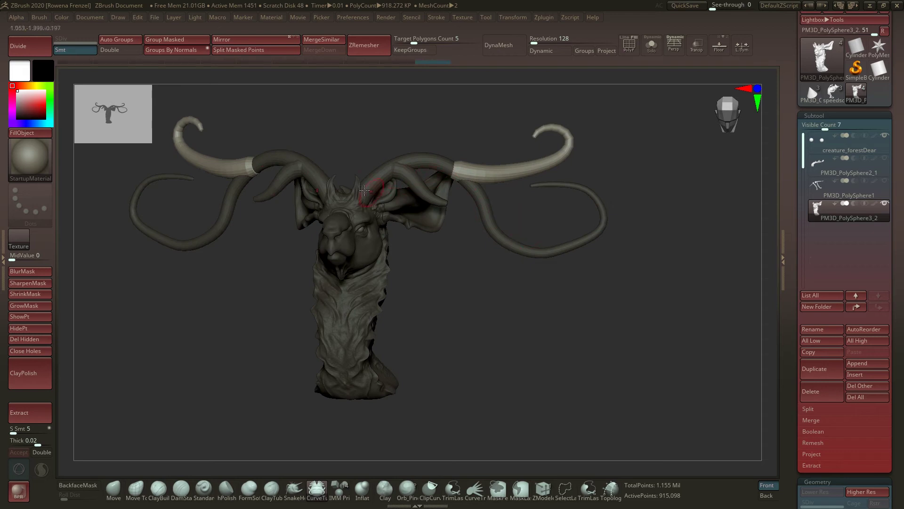
mouse_move(486, 288)
left_mouse_down()
mouse_move(470, 295)
mouse_move(462, 274)
mouse_move(441, 297)
left_mouse_up()
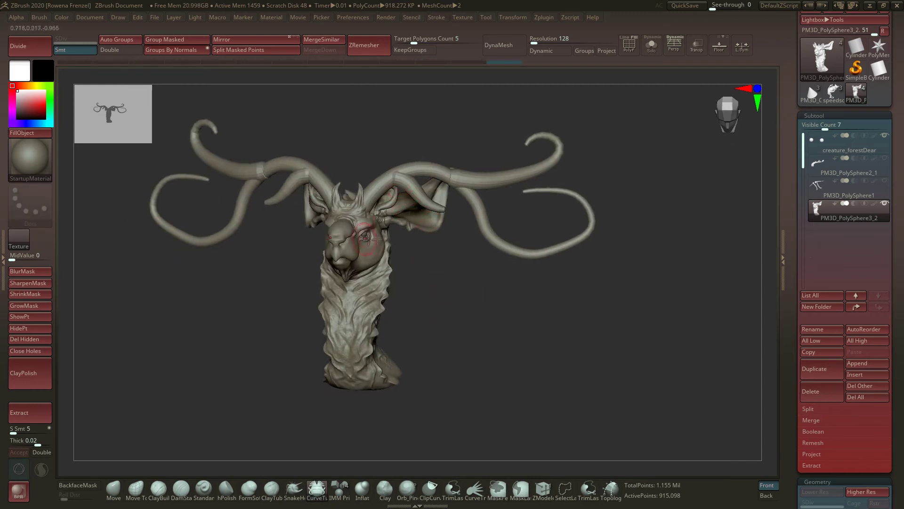
Turn on the PolyFrame display and inspect the polygroups of the head and horns.
mouse_move(822, 214)
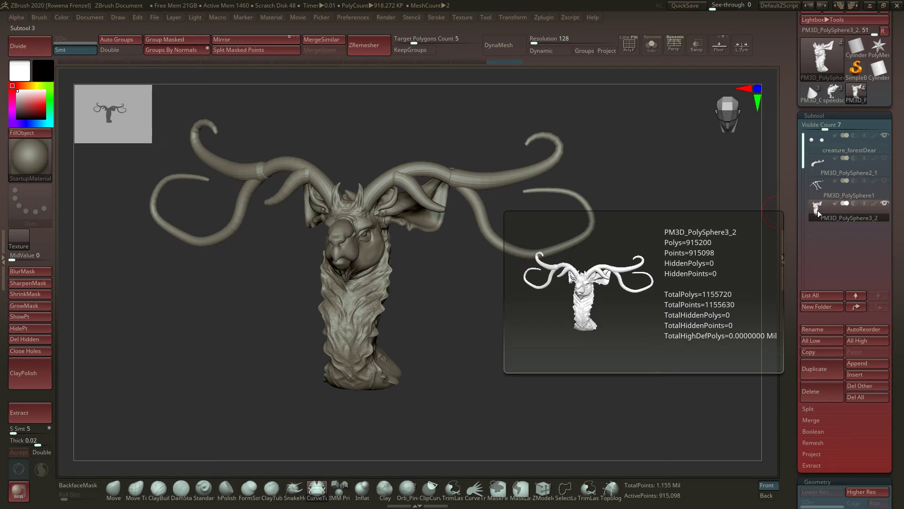
left_click_drag(442, 272, 548, 204)
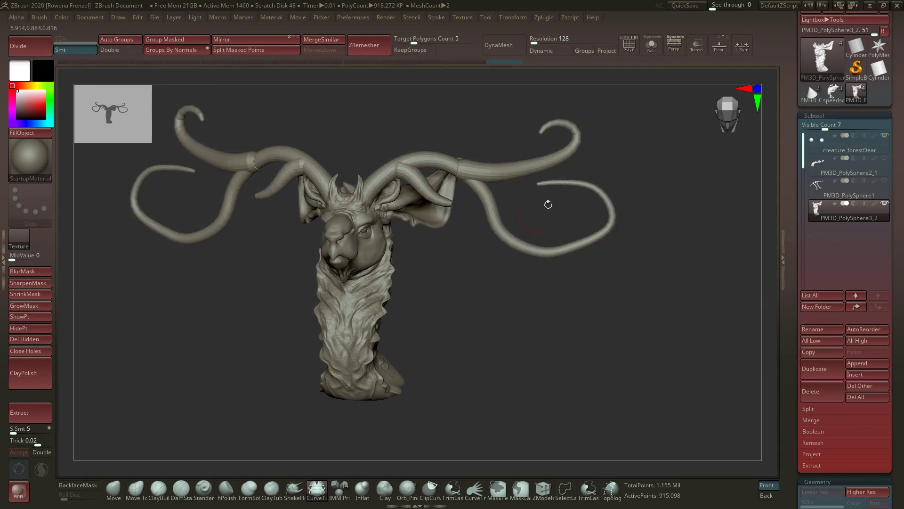
left_click(629, 45)
left_click_drag(478, 112, 370, 186)
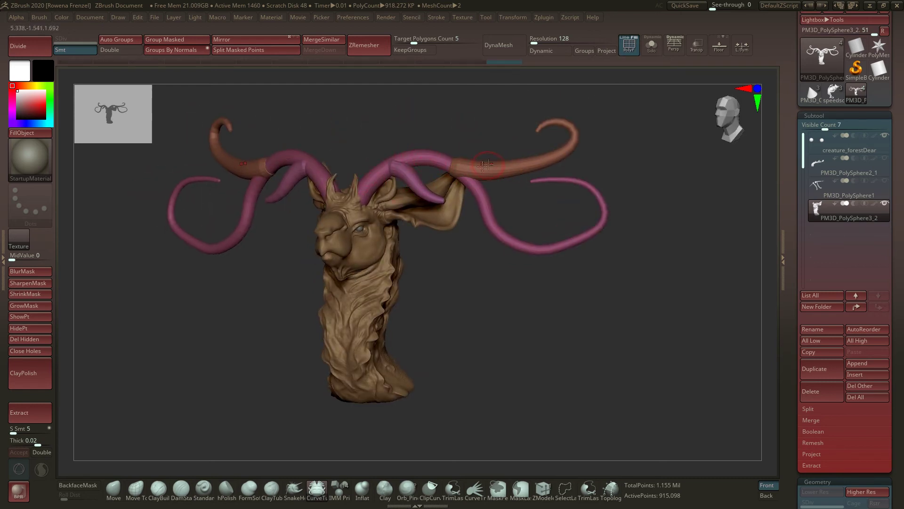
left_click_drag(450, 268, 443, 274)
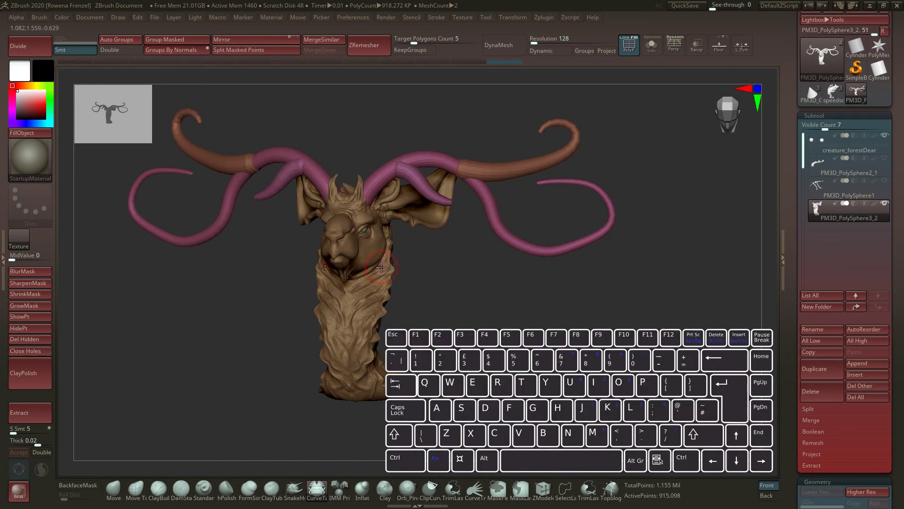
Isolate the head polygroup and invert the visibility so only the horns are shown.
key("ctrl+shift")
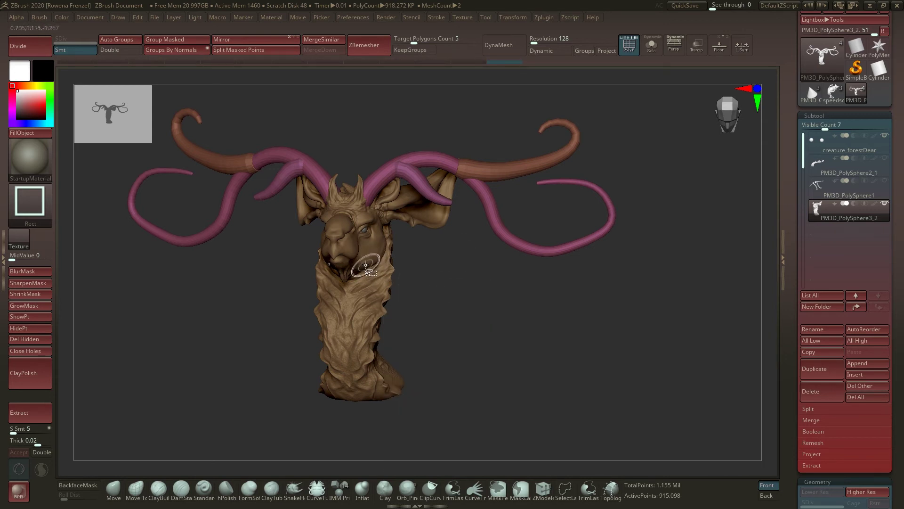
left_click(368, 260, "ctrl+shift")
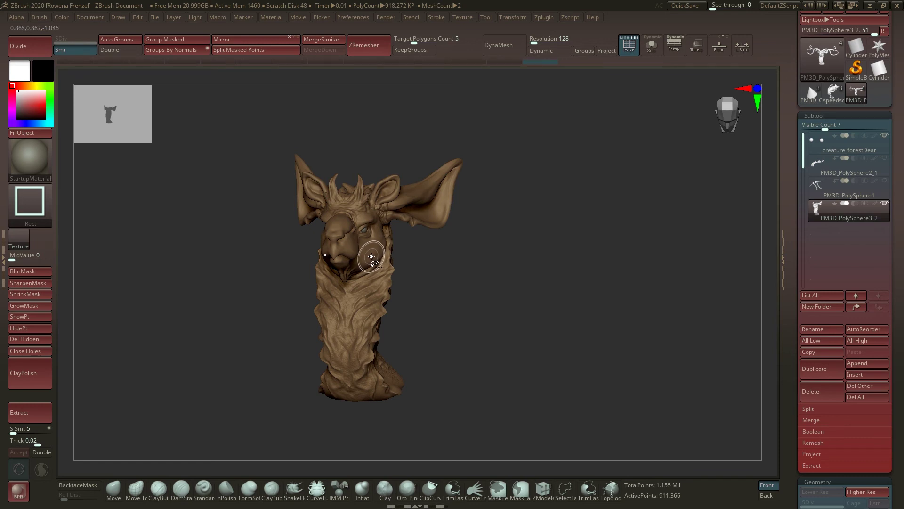
left_click(368, 255, "ctrl+shift")
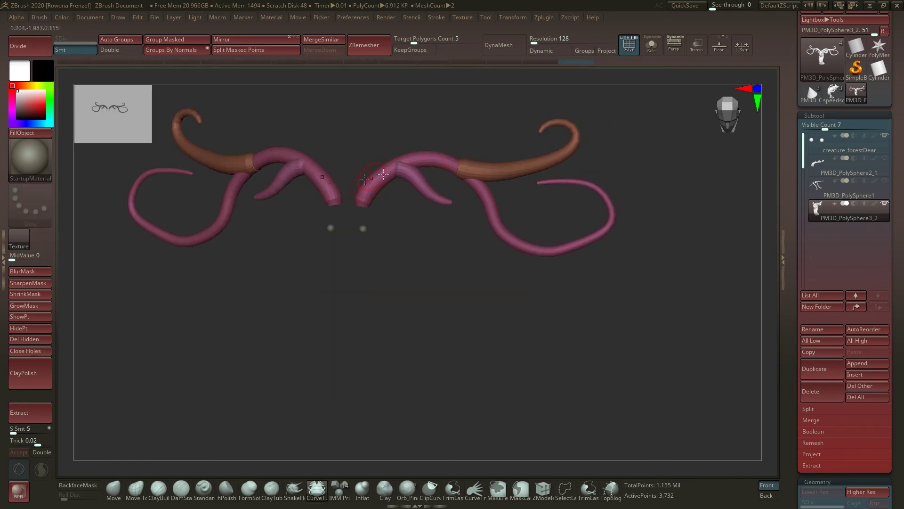
Mask all the visible horns and unhide the head.
mouse_move(590, 226)
left_mouse_down()
mouse_move(640, 182)
mouse_move(666, 131)
left_mouse_up()
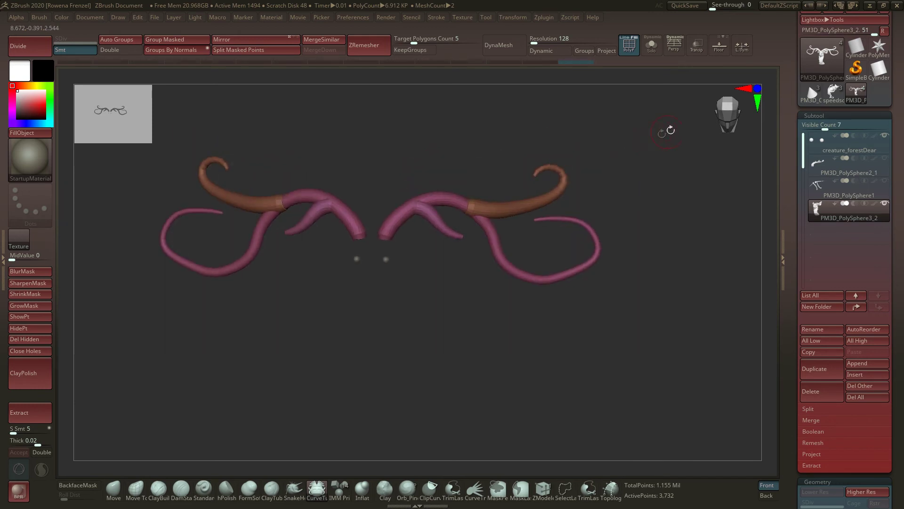
left_click(569, 219, "ctrl")
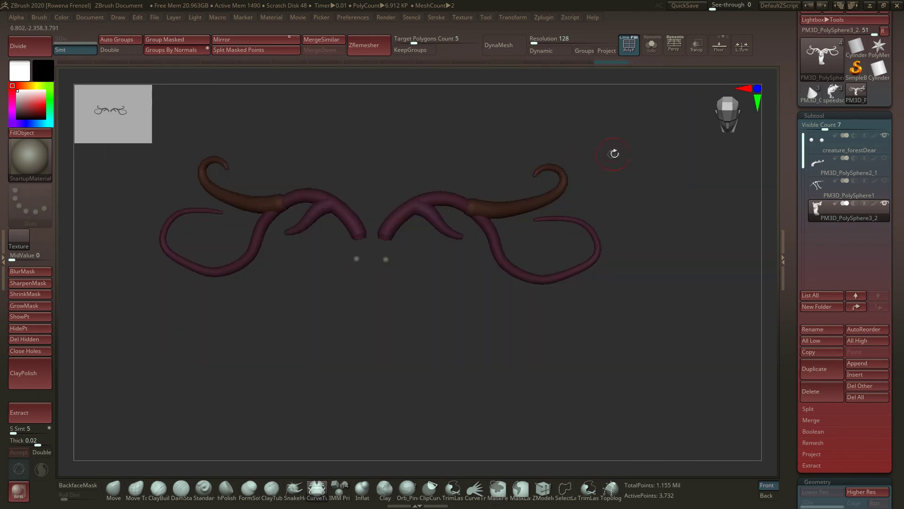
left_click(624, 149, "ctrl+shift")
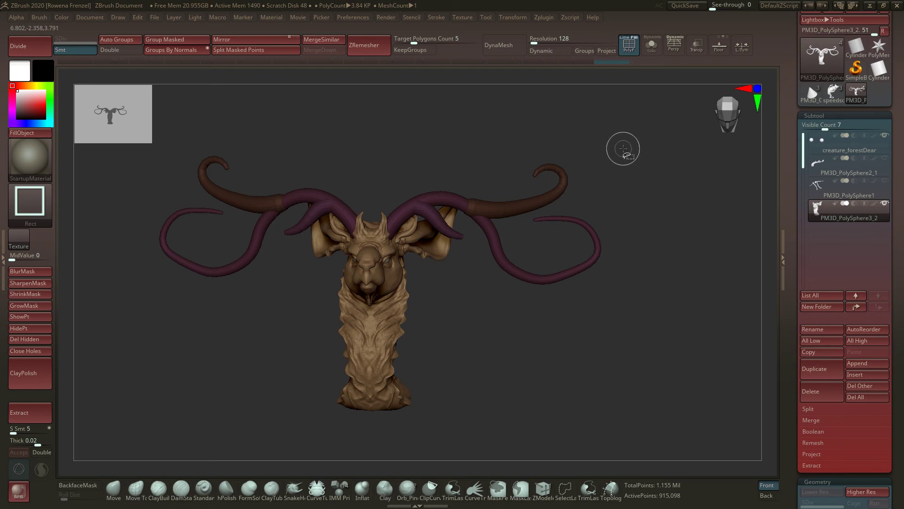
left_click_drag(622, 148, 578, 151)
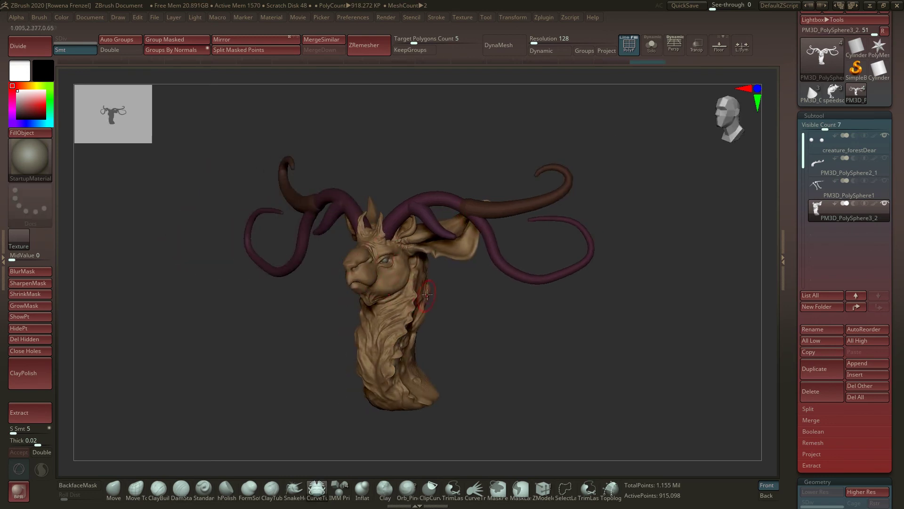
left_click_drag(441, 299, 477, 303, "alt")
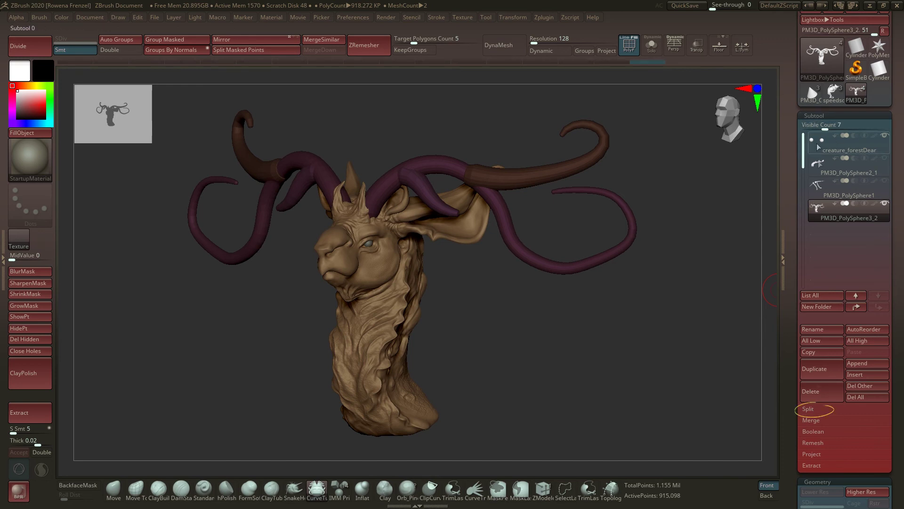
Split the masked horns off the head into their own subtool and make the horn subtool active.
left_click(808, 409)
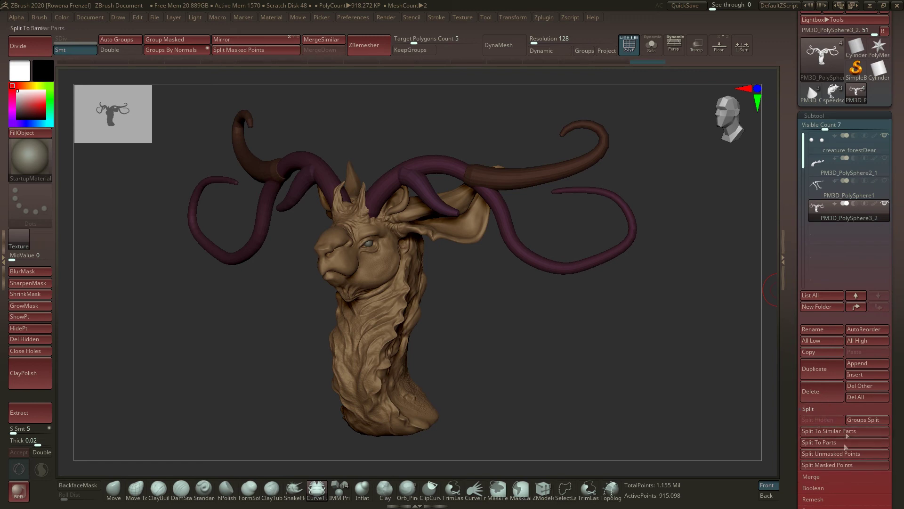
left_click(245, 51)
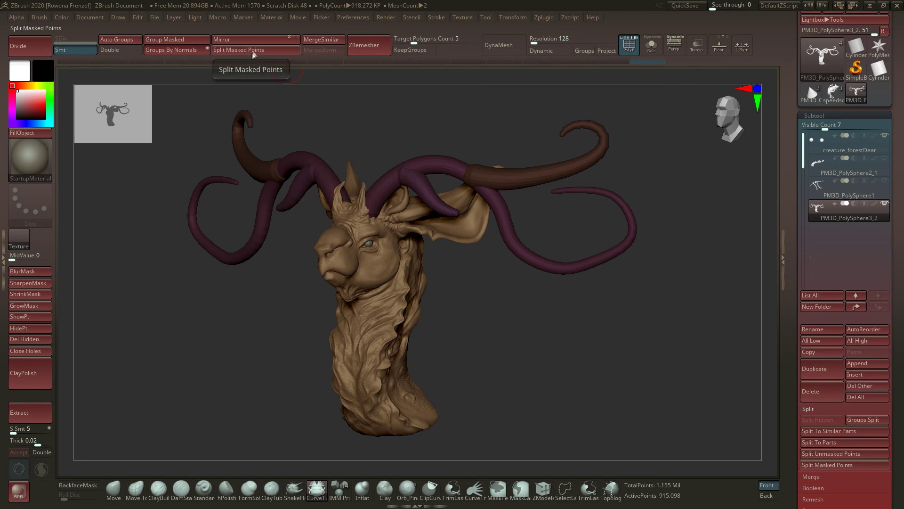
left_click_drag(558, 222, 673, 212, "shift")
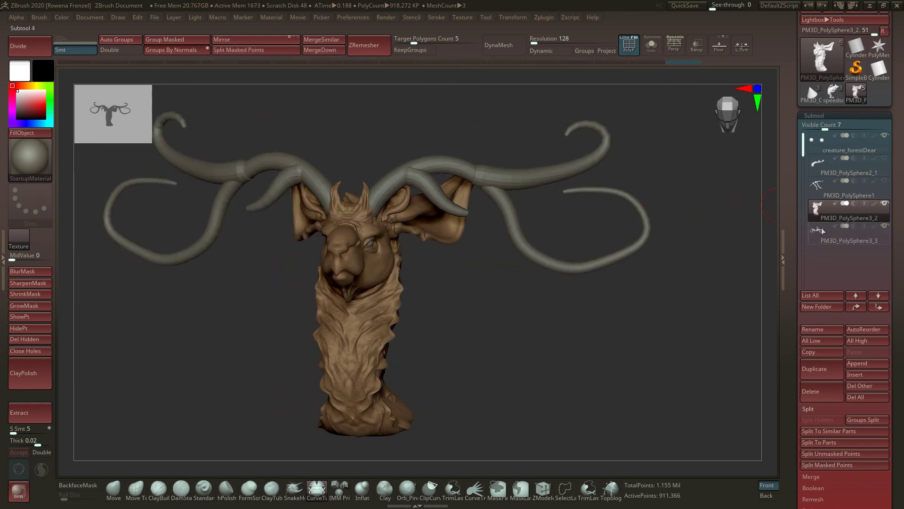
left_click(821, 232)
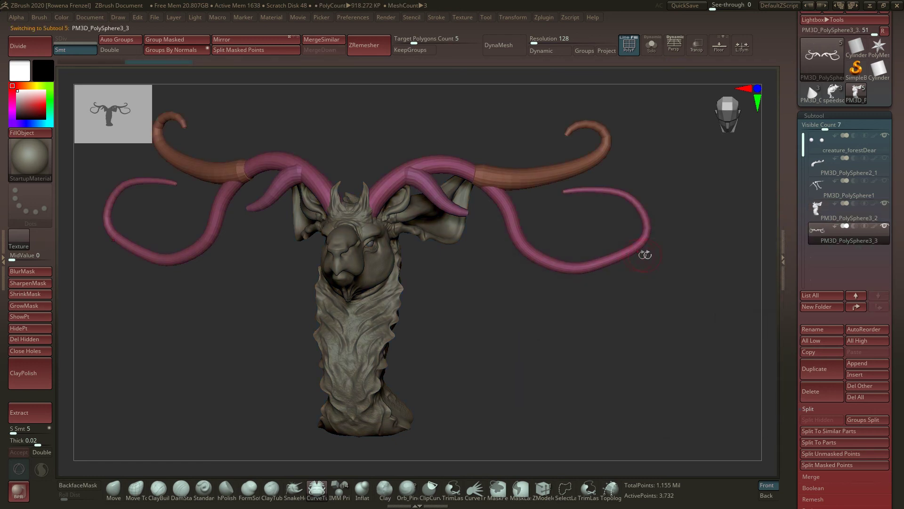
Examine the separated horns and their polygroups, isolating the outer horn tips and then showing all parts again.
left_click_drag(597, 299, 549, 315)
left_click_drag(572, 313, 485, 190)
left_click_drag(550, 234, 446, 184)
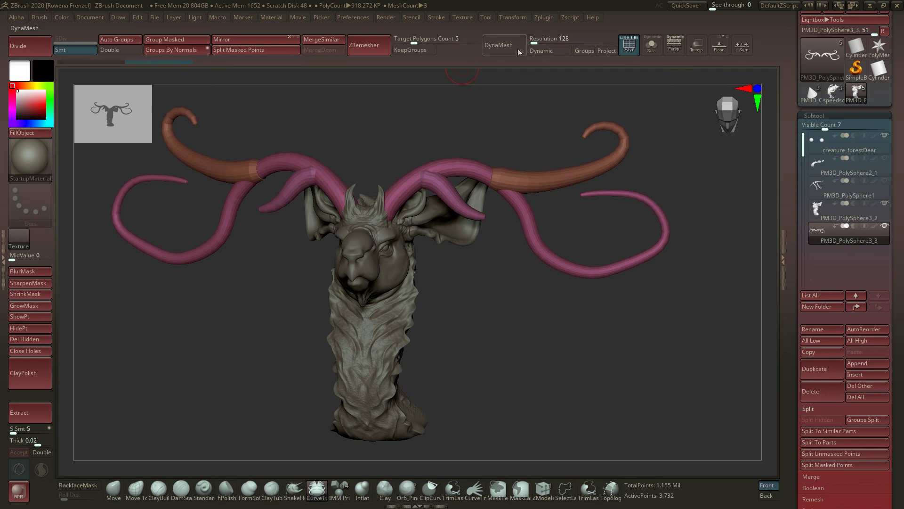
left_click_drag(495, 123, 498, 100)
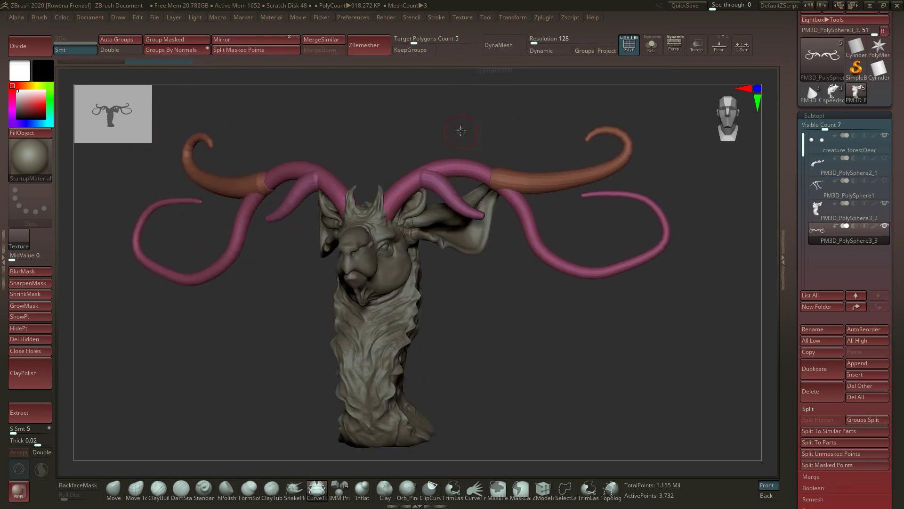
scroll(483, 88, "up", 2)
left_click_drag(403, 99, 537, 137)
left_click(537, 137, "ctrl+shift")
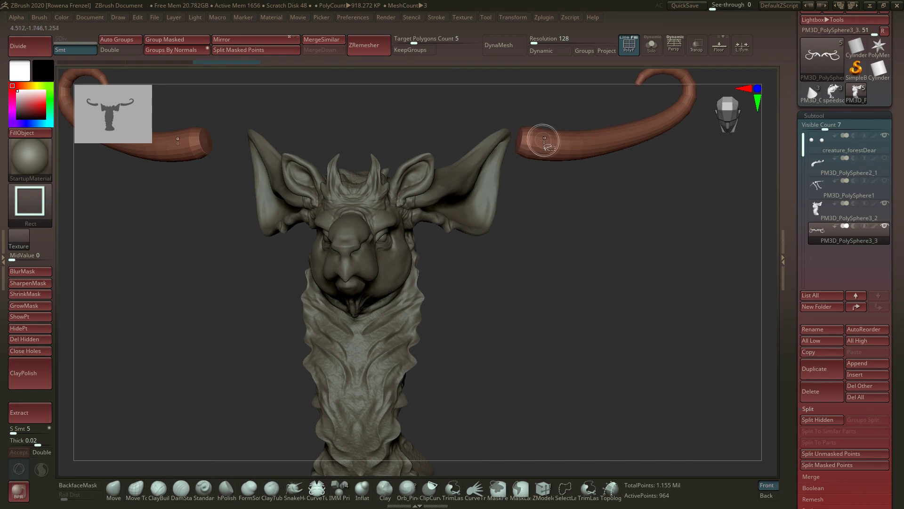
left_click(532, 136, "ctrl+shift")
left_click(454, 144, "ctrl+shift")
left_click(586, 137, "ctrl+shift")
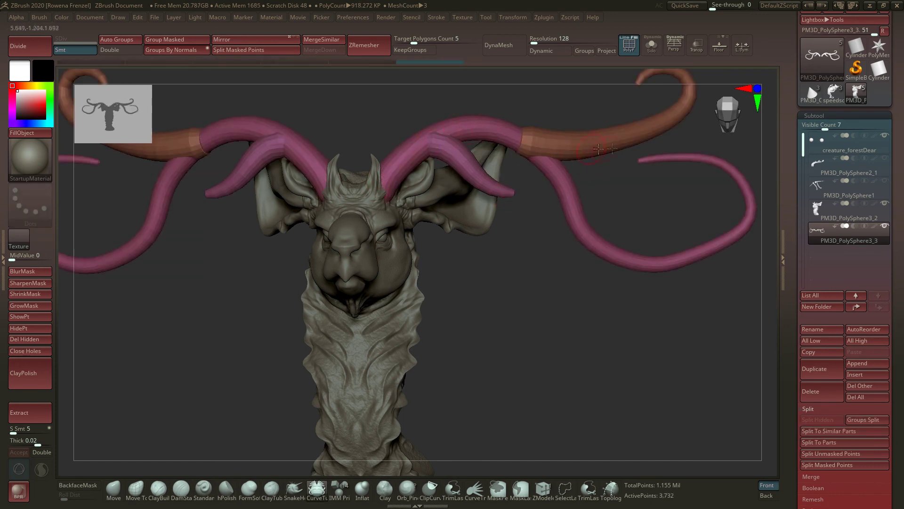
Fuse the horn pieces into one mesh with DynaMesh at resolution 128 and check the branch joints.
mouse_move(644, 216)
left_mouse_down()
mouse_move(646, 208)
mouse_move(707, 207)
mouse_move(607, 206)
mouse_move(650, 161)
mouse_move(606, 196)
mouse_move(643, 200)
left_mouse_up()
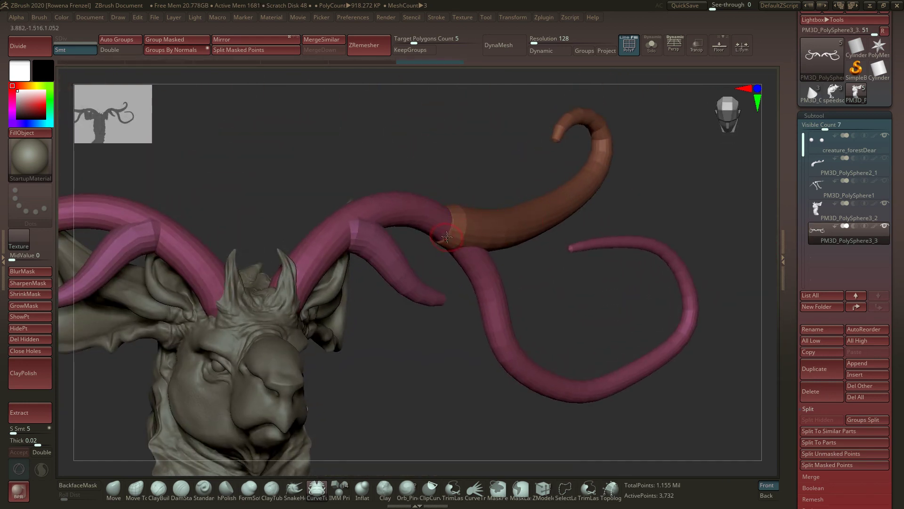
left_click(500, 46)
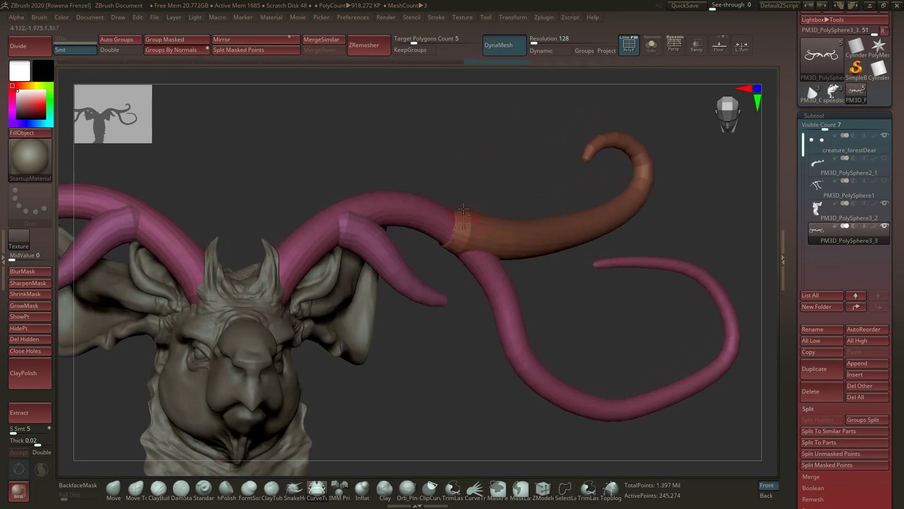
scroll(465, 230, "up", 5)
key("shift")
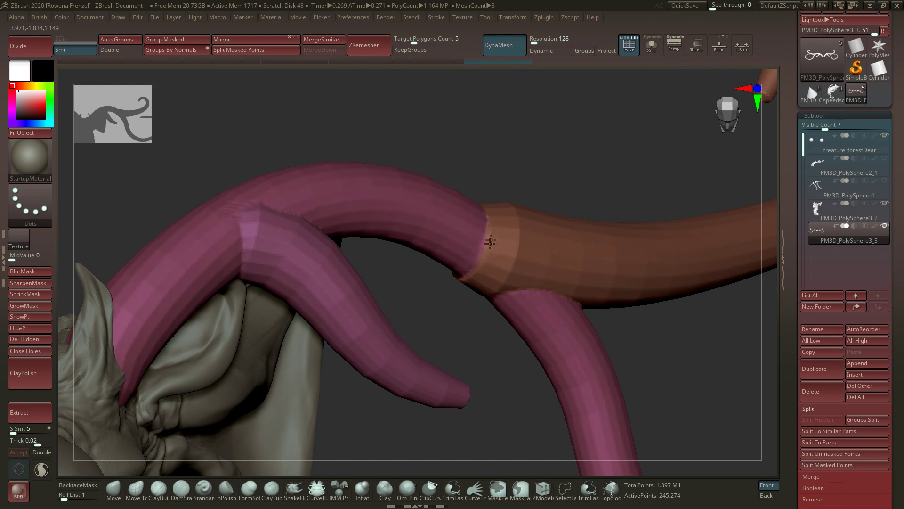
scroll(484, 255, "down", 10)
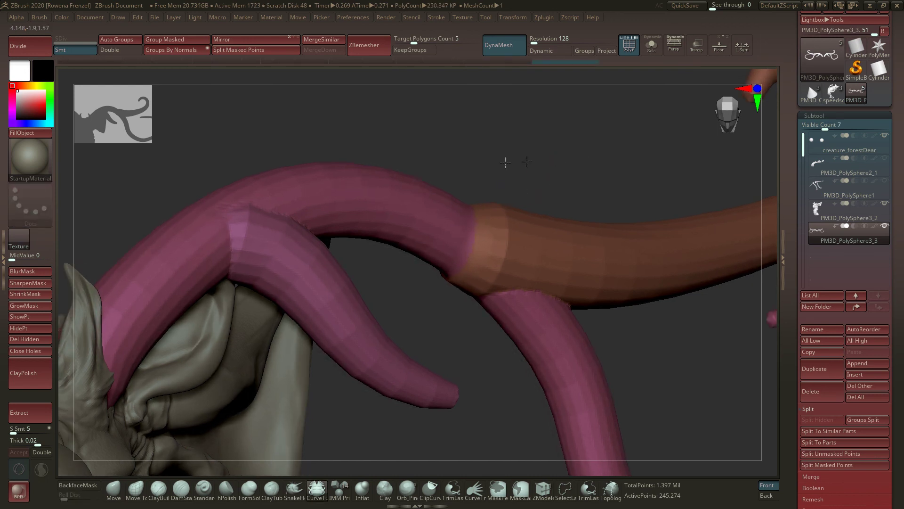
Remesh the horns with ZRemesher at a target polygon count of 1.
left_click(413, 41)
type("1")
key("Return")
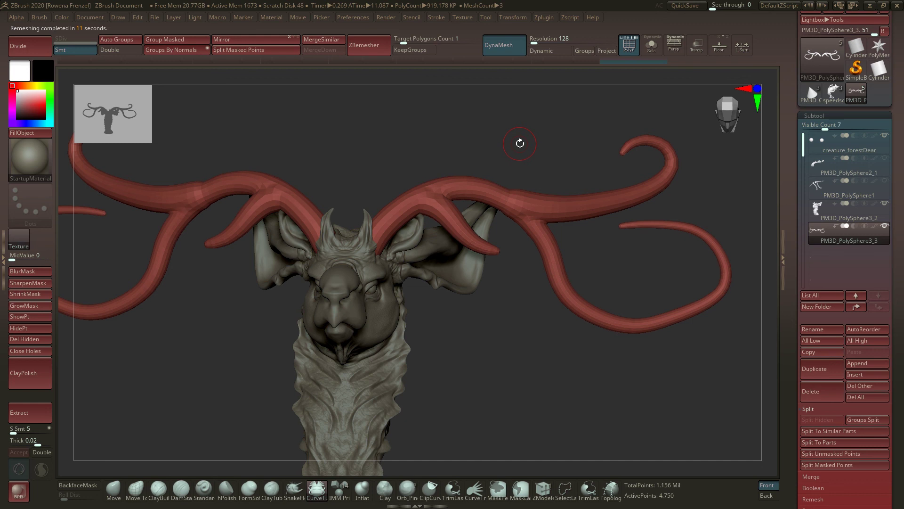
mouse_move(585, 138)
left_mouse_down()
mouse_move(518, 137)
mouse_move(527, 162)
mouse_move(537, 141)
left_mouse_up()
key("b")
key("c")
key("b")
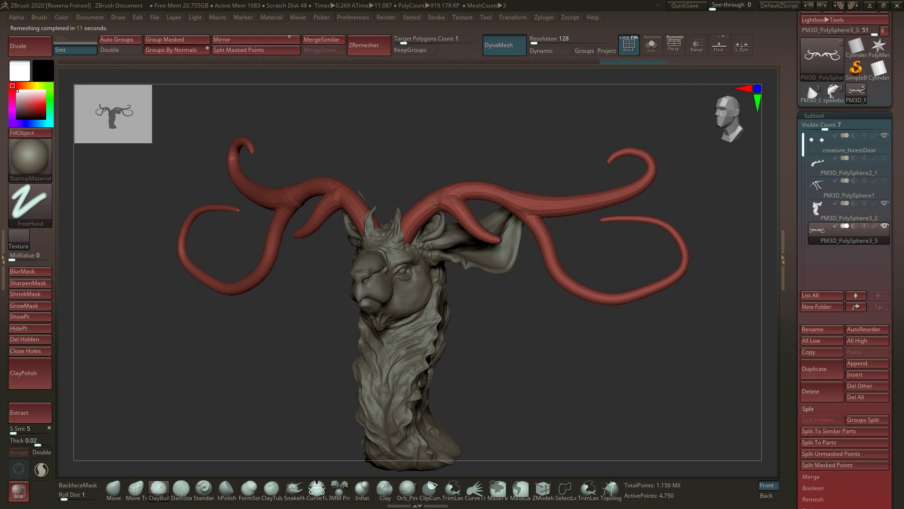
mouse_move(511, 157)
left_mouse_down()
mouse_move(544, 152)
mouse_move(524, 141)
left_mouse_up()
key("b")
key("m")
key("t")
left_click_drag(603, 254, 628, 264)
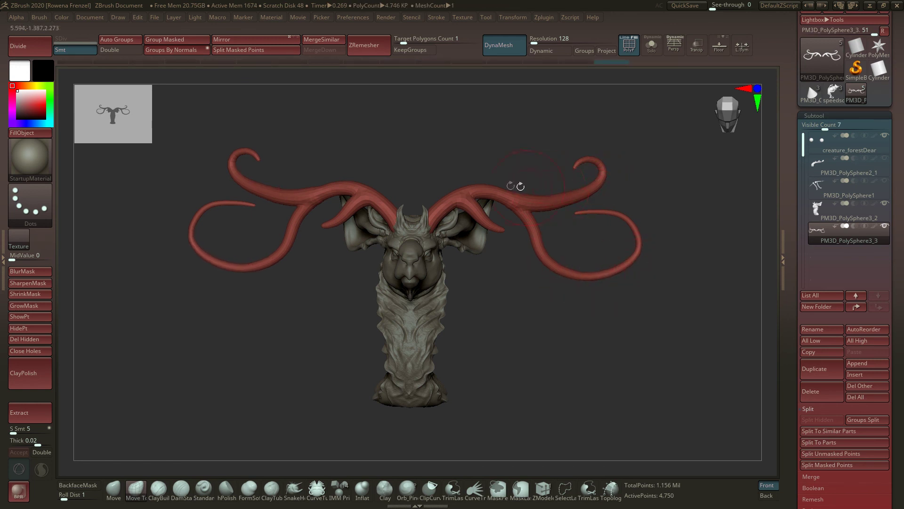
Switch to the ClayBuildup brush for sculpting the horns and frame the whole head and horns from the front.
mouse_move(481, 146)
left_mouse_down()
mouse_move(450, 146)
mouse_move(461, 158)
mouse_move(555, 171)
left_mouse_up()
key("b")
key("c")
key("b")
key("space")
mouse_move(599, 140)
left_mouse_down("alt")
mouse_move(510, 148)
mouse_move(537, 185)
mouse_move(607, 139)
mouse_move(529, 122)
mouse_move(494, 298)
left_mouse_up("alt")
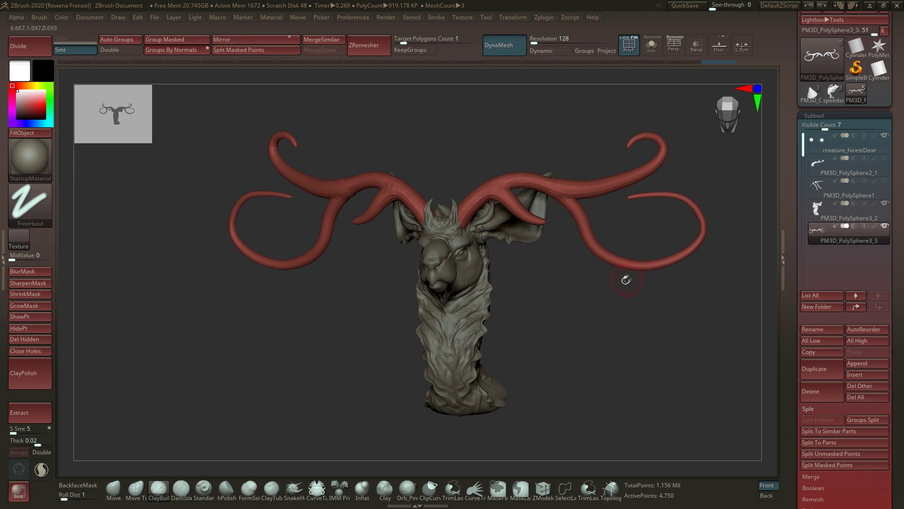
mouse_move(541, 281)
left_mouse_down()
mouse_move(631, 285)
mouse_move(541, 278)
mouse_move(561, 300)
mouse_move(574, 299)
mouse_move(541, 303)
mouse_move(550, 303)
left_mouse_up()
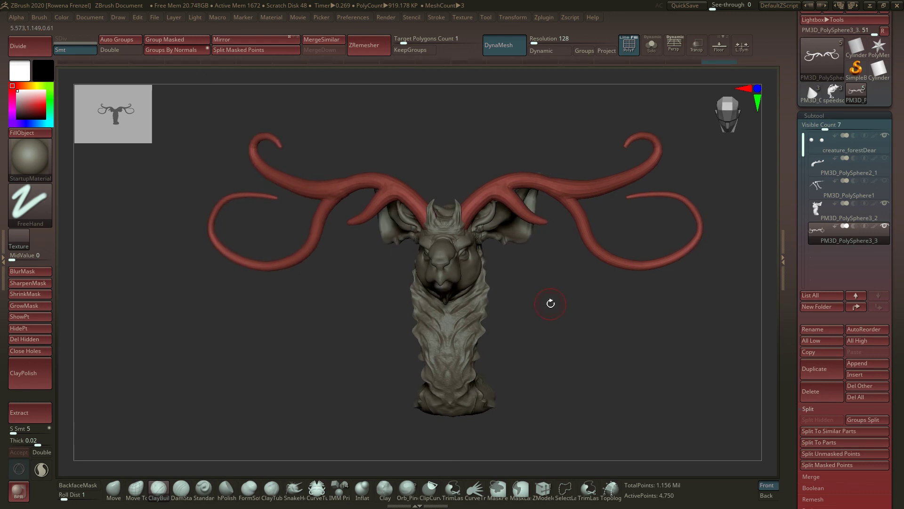